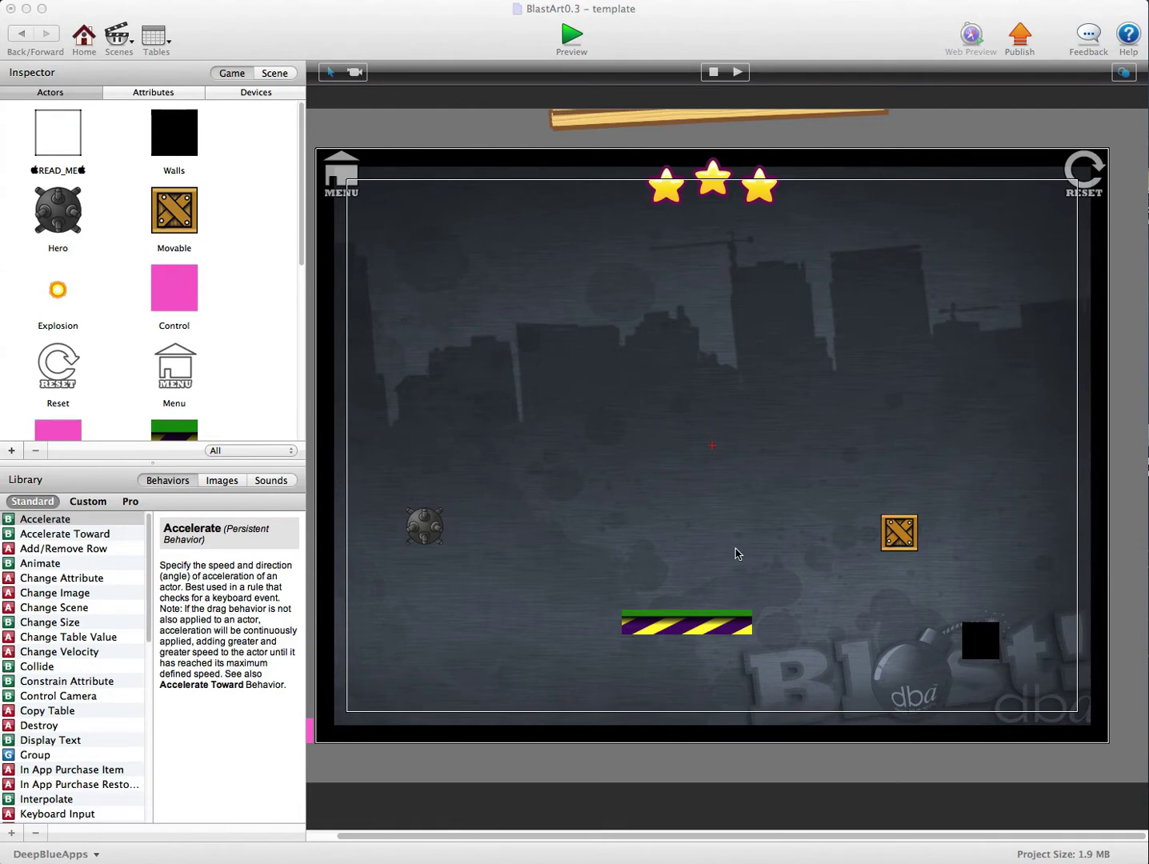
Duplicate the template scene in the scenes overview and name the copy 10.
{"action": "left_click", "coordinate": [88, 39]}
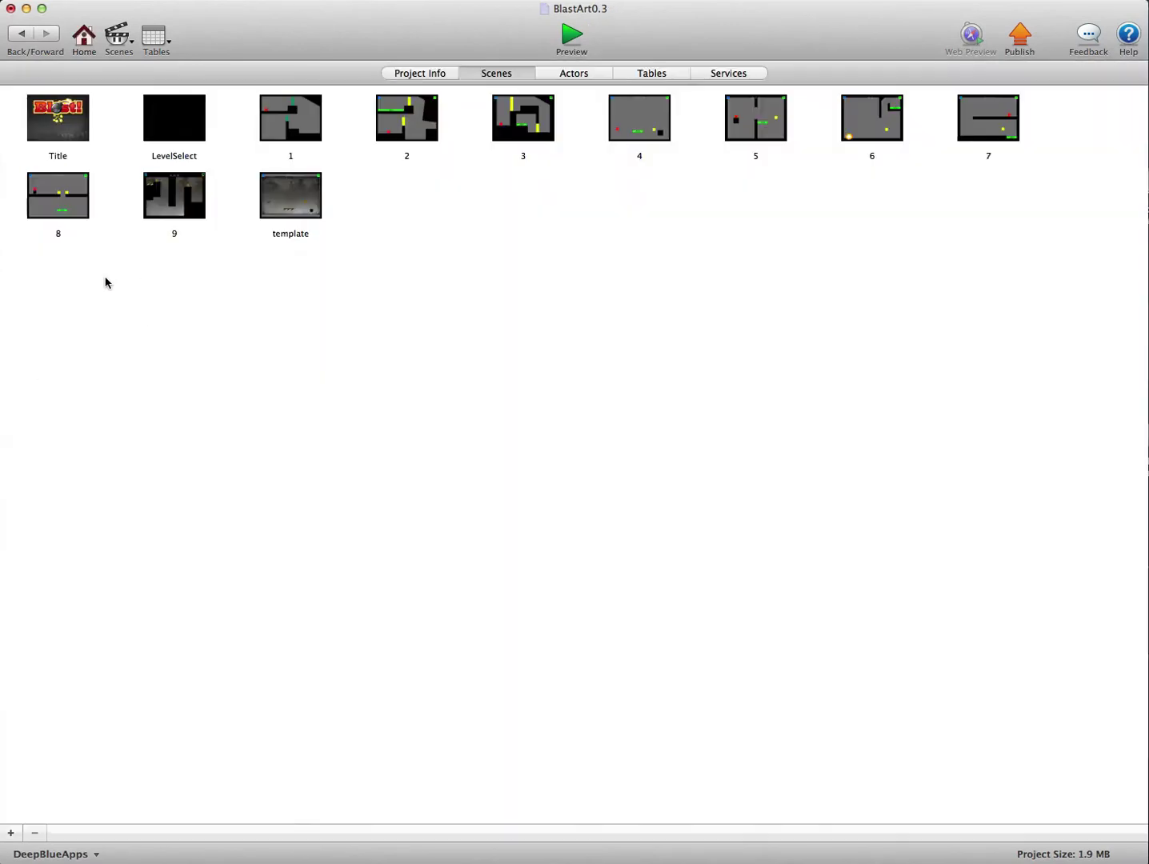
{"action": "left_click", "coordinate": [308, 204]}
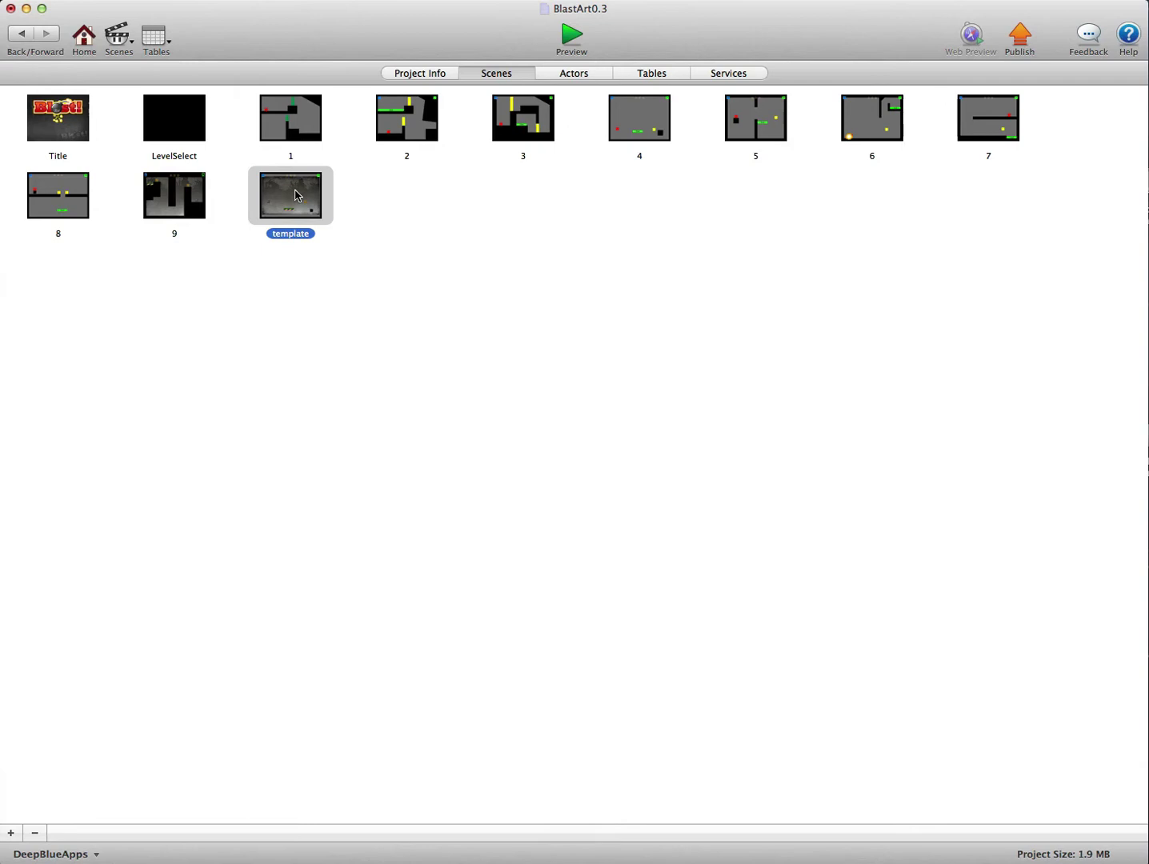
{"action": "left_click_drag", "start_coordinate": [293, 198], "coordinate": [293, 216], "text": "alt"}
{"action": "left_click", "coordinate": [321, 232]}
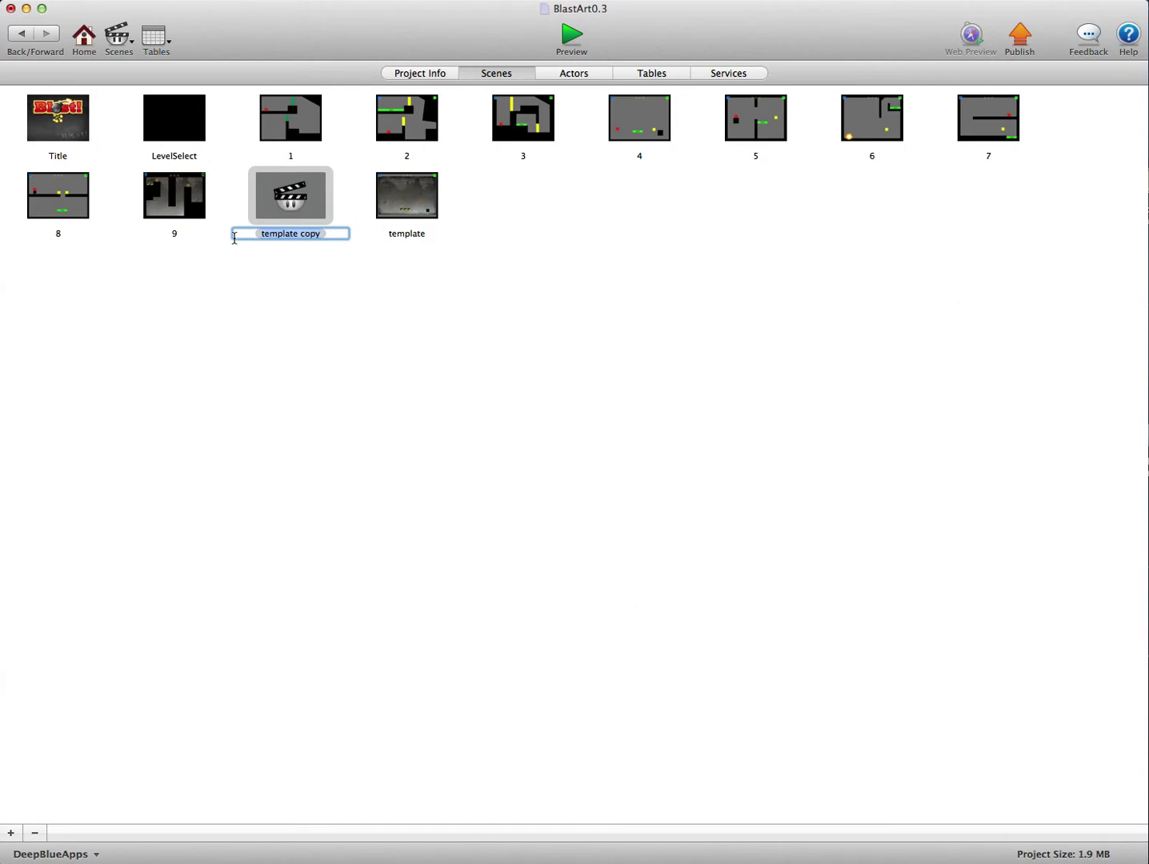
{"action": "type", "text": "10"}
Confirm the name 10, open scene 10, and show the Inspector's Scene layers list.
{"action": "key", "text": "Return"}
{"action": "double_click", "coordinate": [306, 202]}
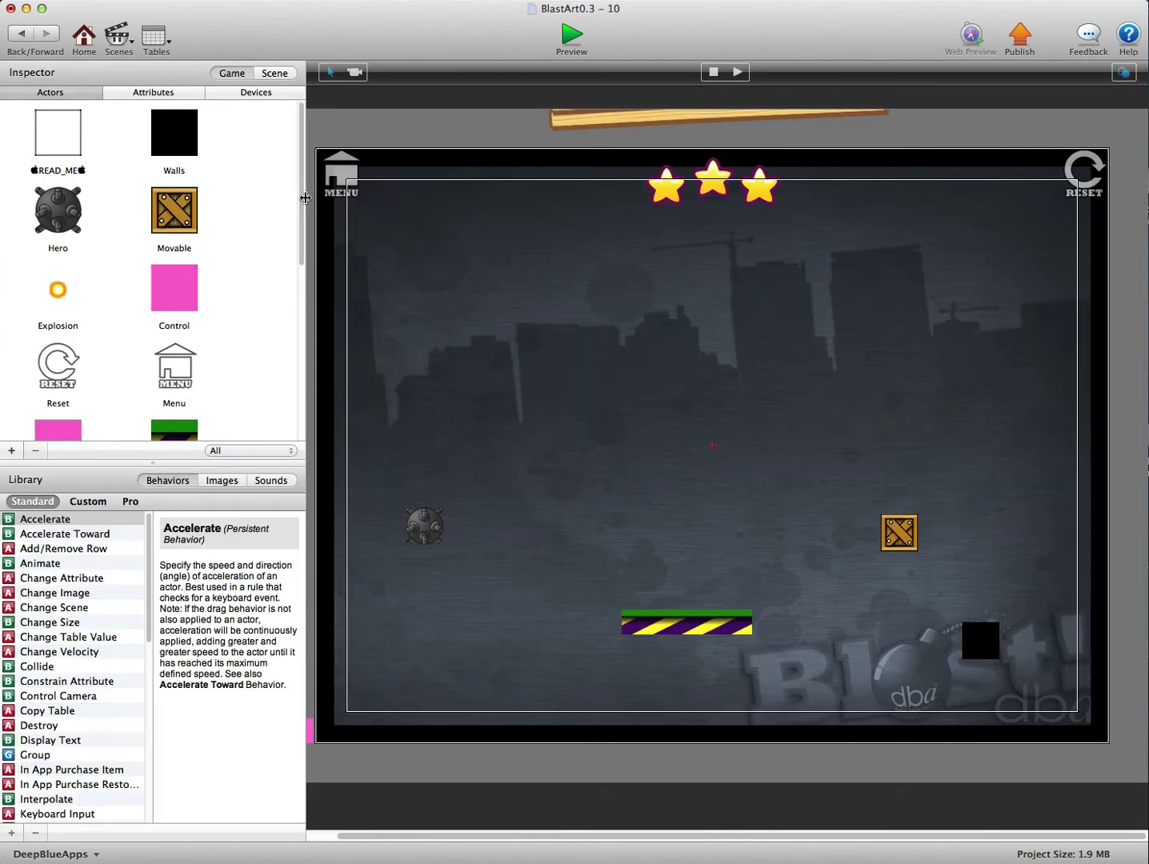
{"action": "left_click", "coordinate": [990, 645]}
{"action": "left_click", "coordinate": [264, 73]}
{"action": "left_click", "coordinate": [268, 92]}
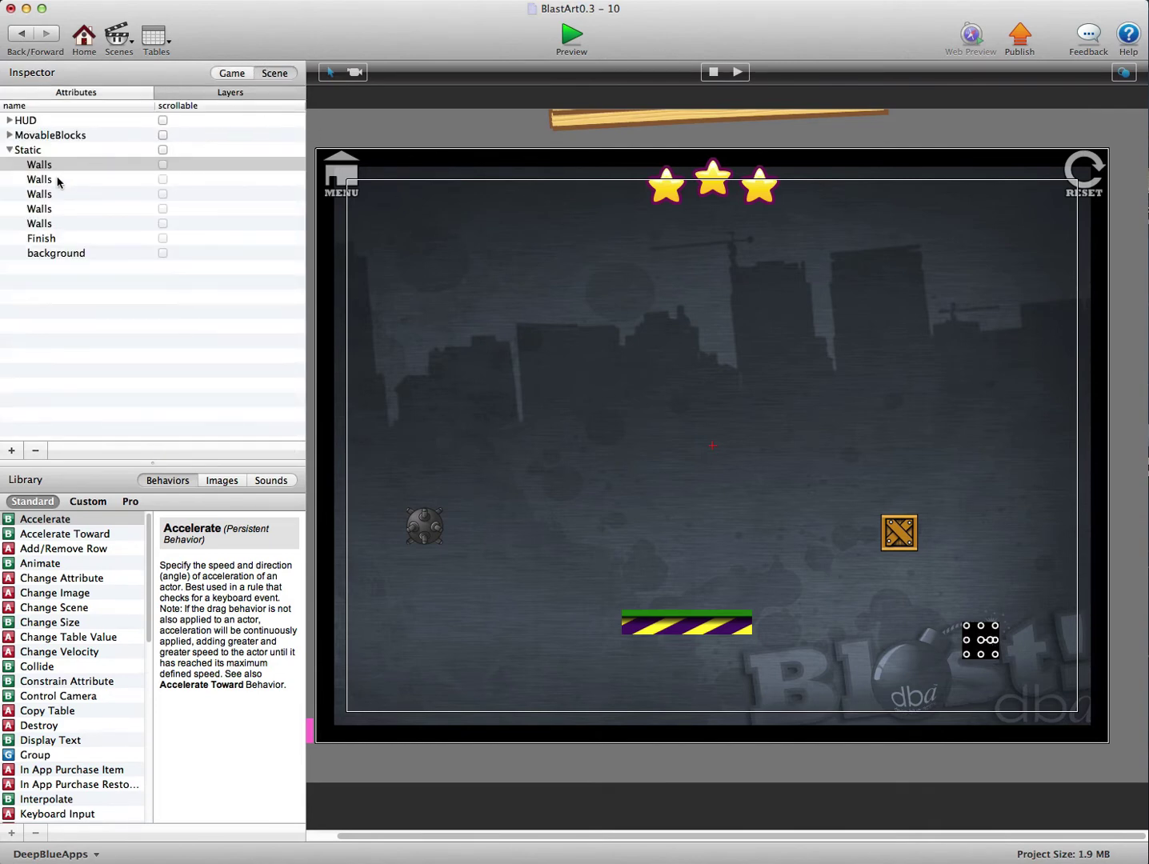
Inspect the level's actors, then drag the bomb hero to the upper right.
{"action": "left_click", "coordinate": [709, 184]}
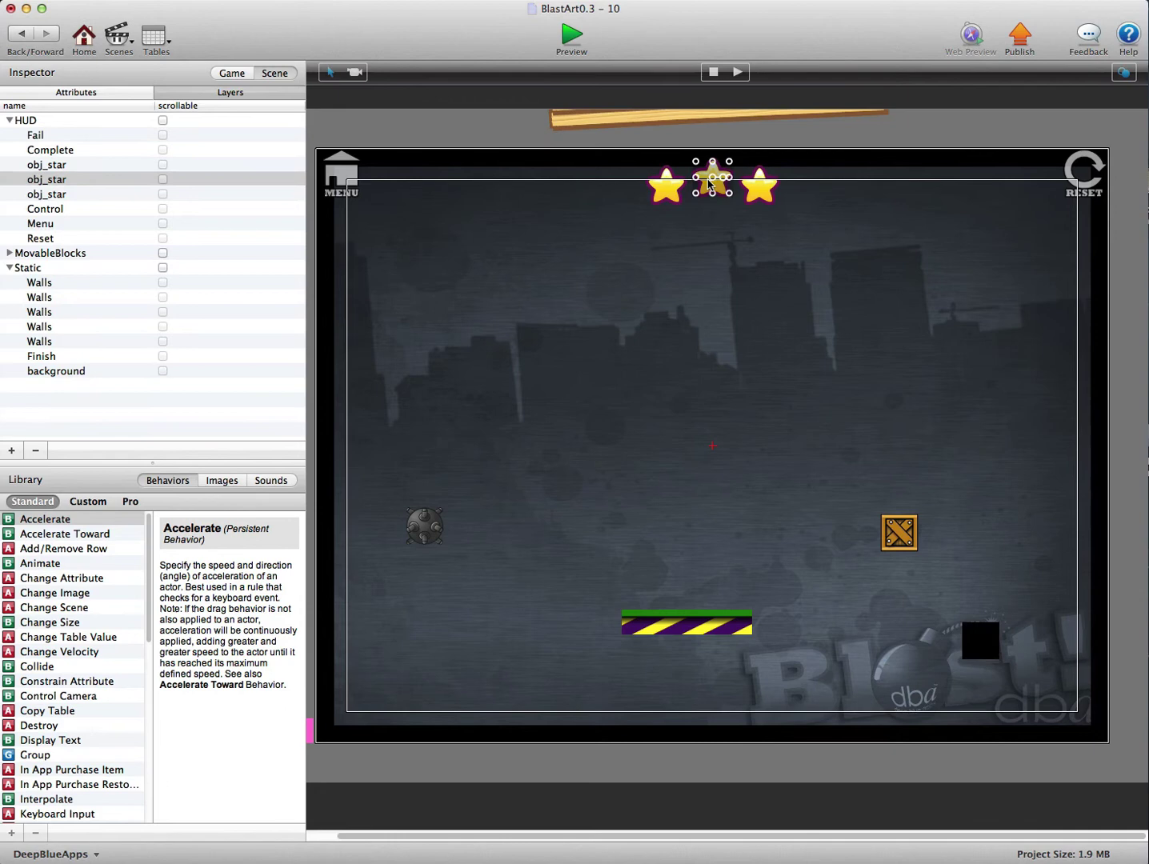
{"action": "left_click", "coordinate": [604, 370]}
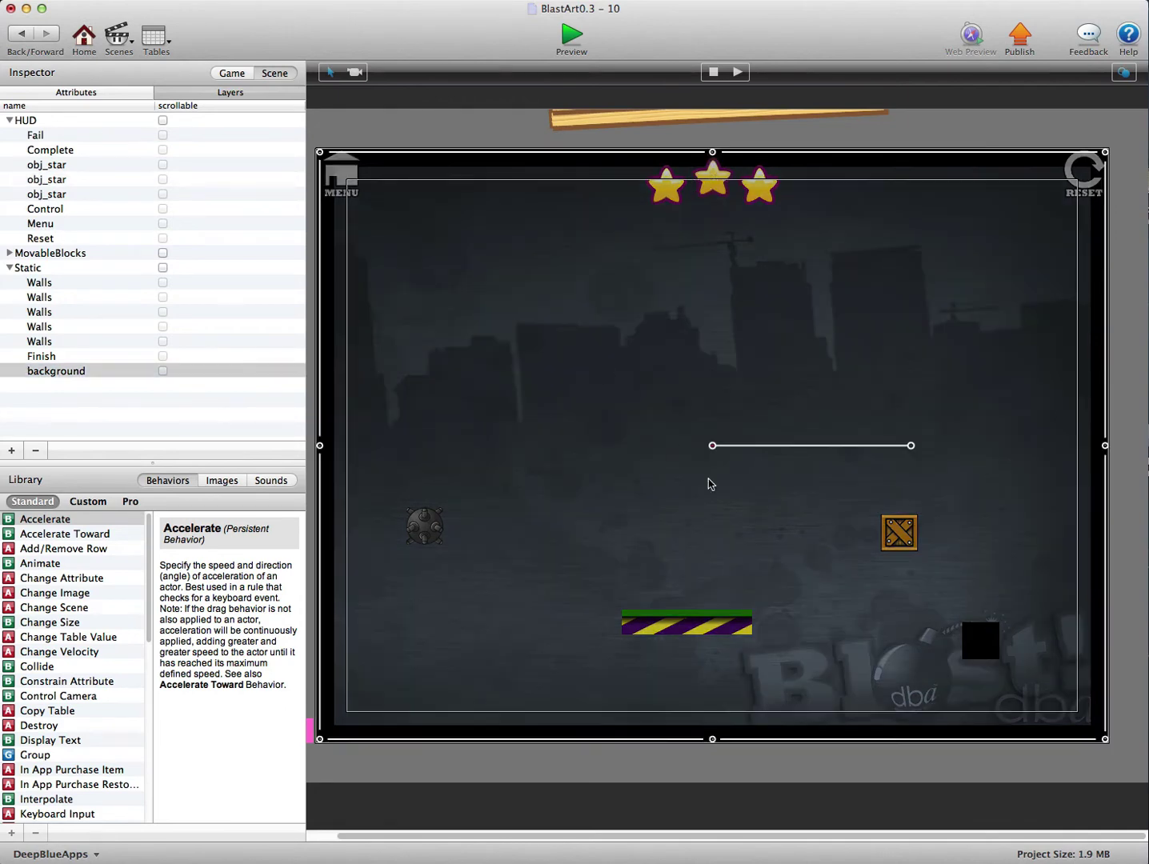
{"action": "left_click", "coordinate": [1123, 594]}
{"action": "left_click", "coordinate": [910, 533]}
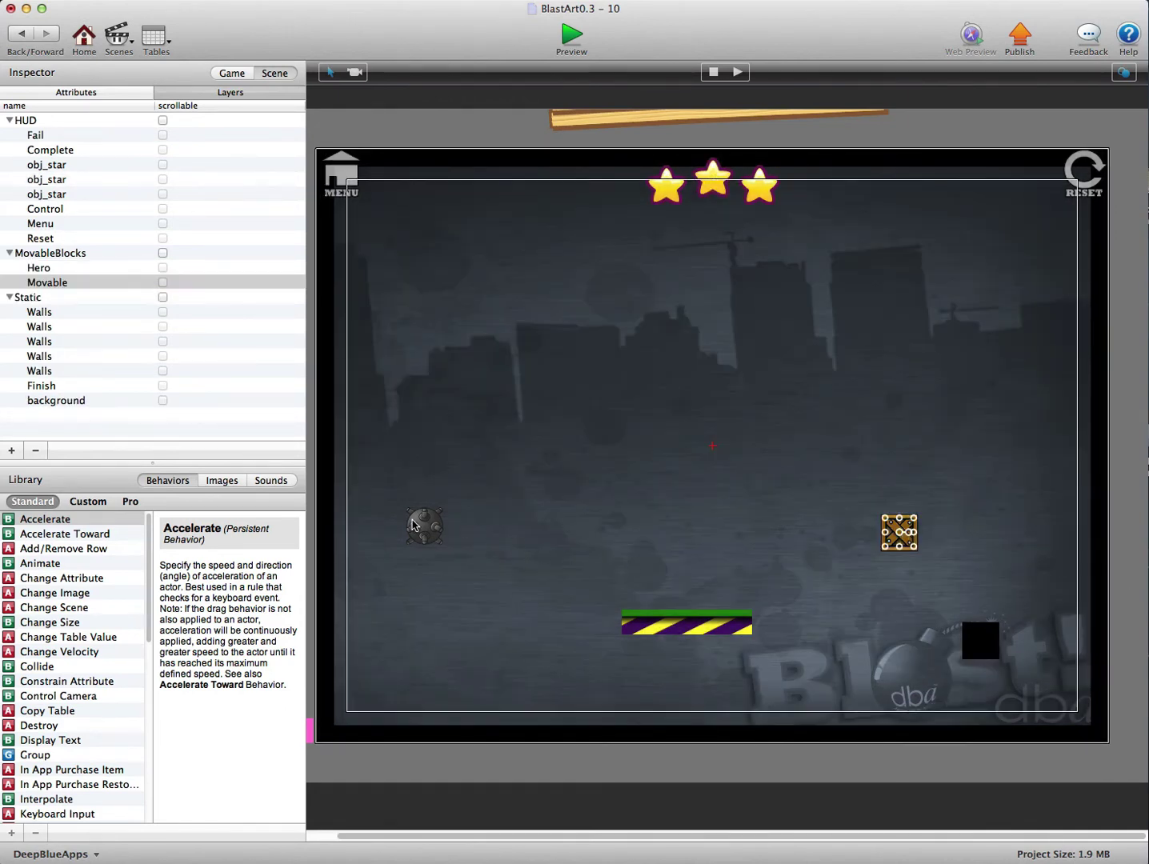
{"action": "left_click", "coordinate": [414, 526]}
{"action": "left_click", "coordinate": [671, 622]}
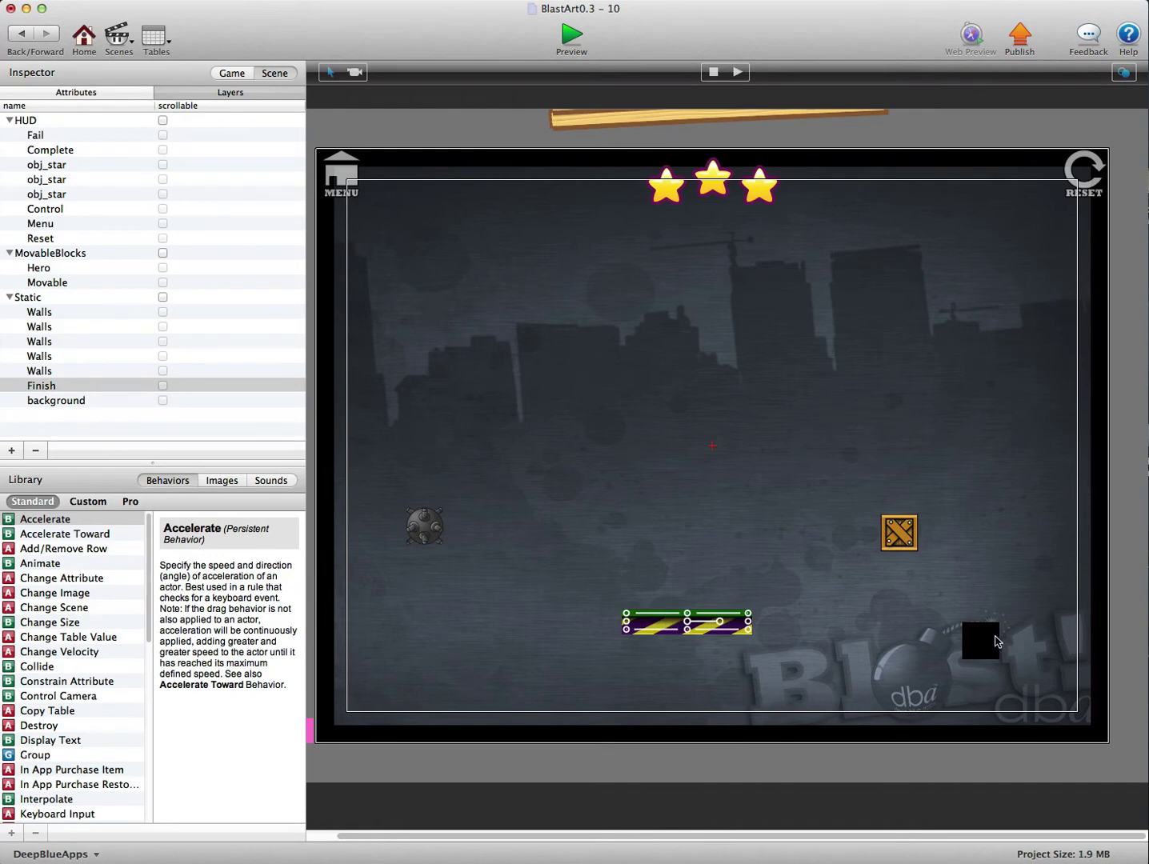
{"action": "left_click", "coordinate": [991, 638]}
{"action": "left_click_drag", "start_coordinate": [425, 527], "coordinate": [1054, 281]}
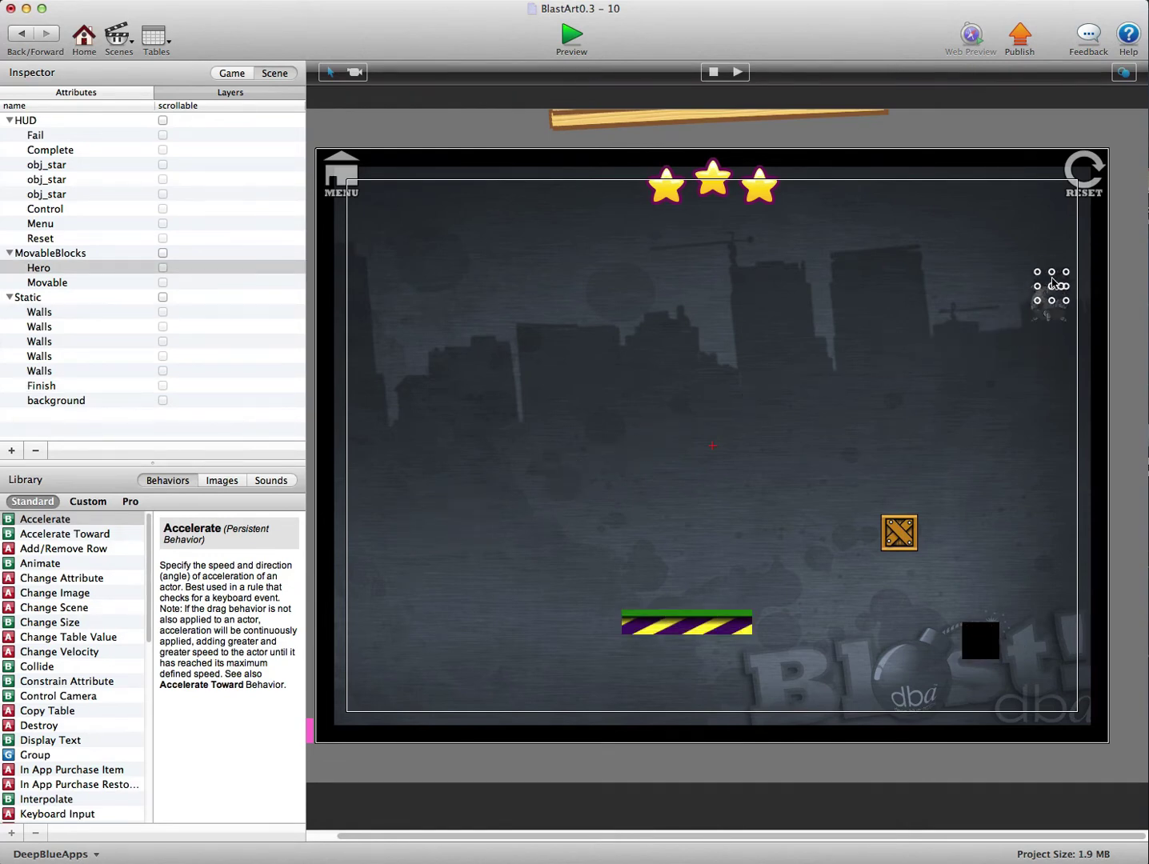
Copy the black wall square and stretch the copies into ledges at the upper right, centre and left.
{"action": "left_click", "coordinate": [984, 640]}
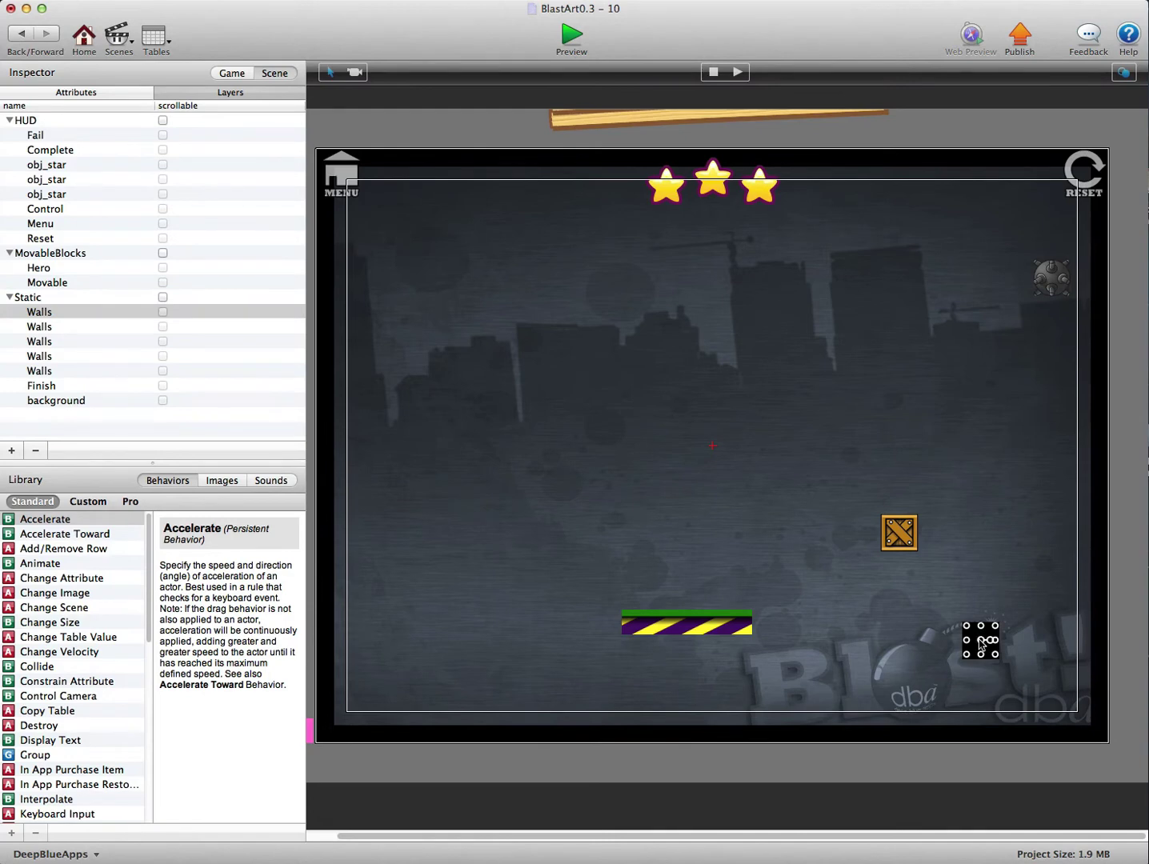
{"action": "left_click_drag", "start_coordinate": [982, 642], "coordinate": [857, 341], "text": "alt"}
{"action": "left_click_drag", "start_coordinate": [1056, 280], "coordinate": [991, 303]}
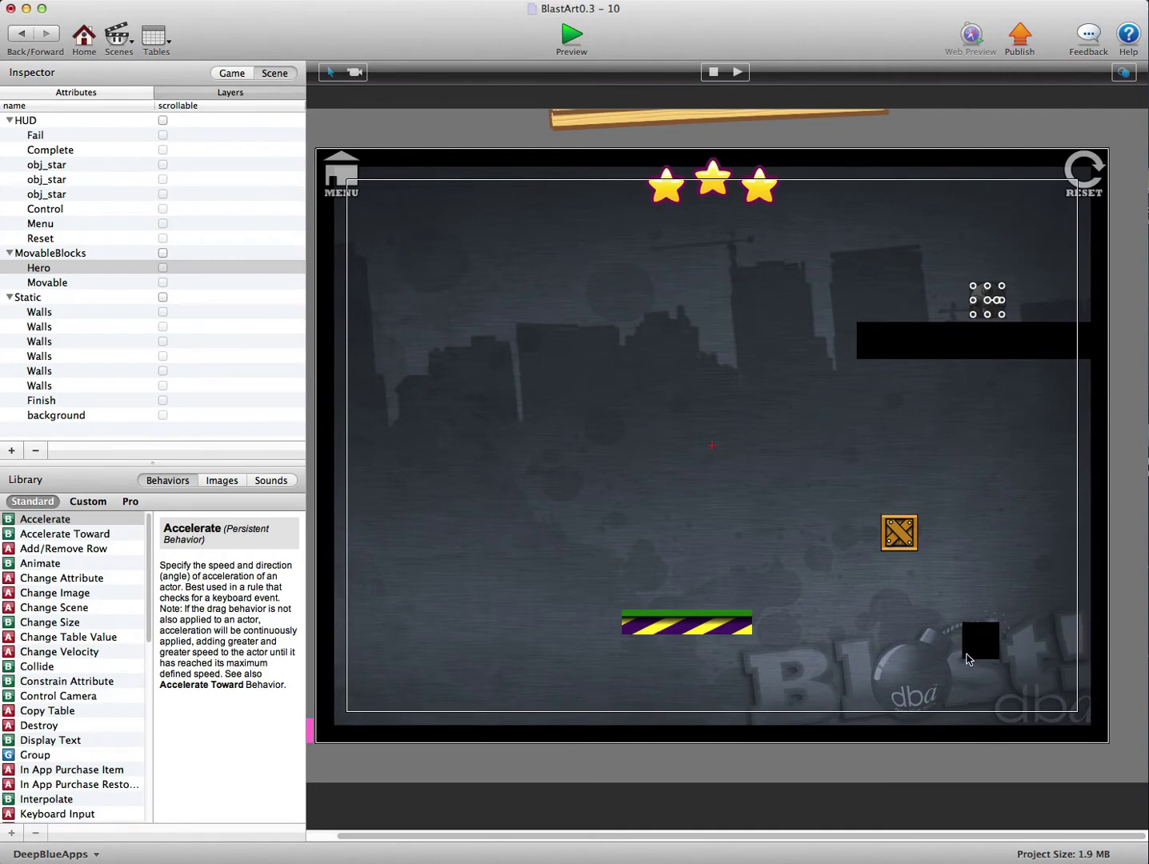
{"action": "left_click_drag", "start_coordinate": [909, 344], "coordinate": [386, 576], "text": "alt"}
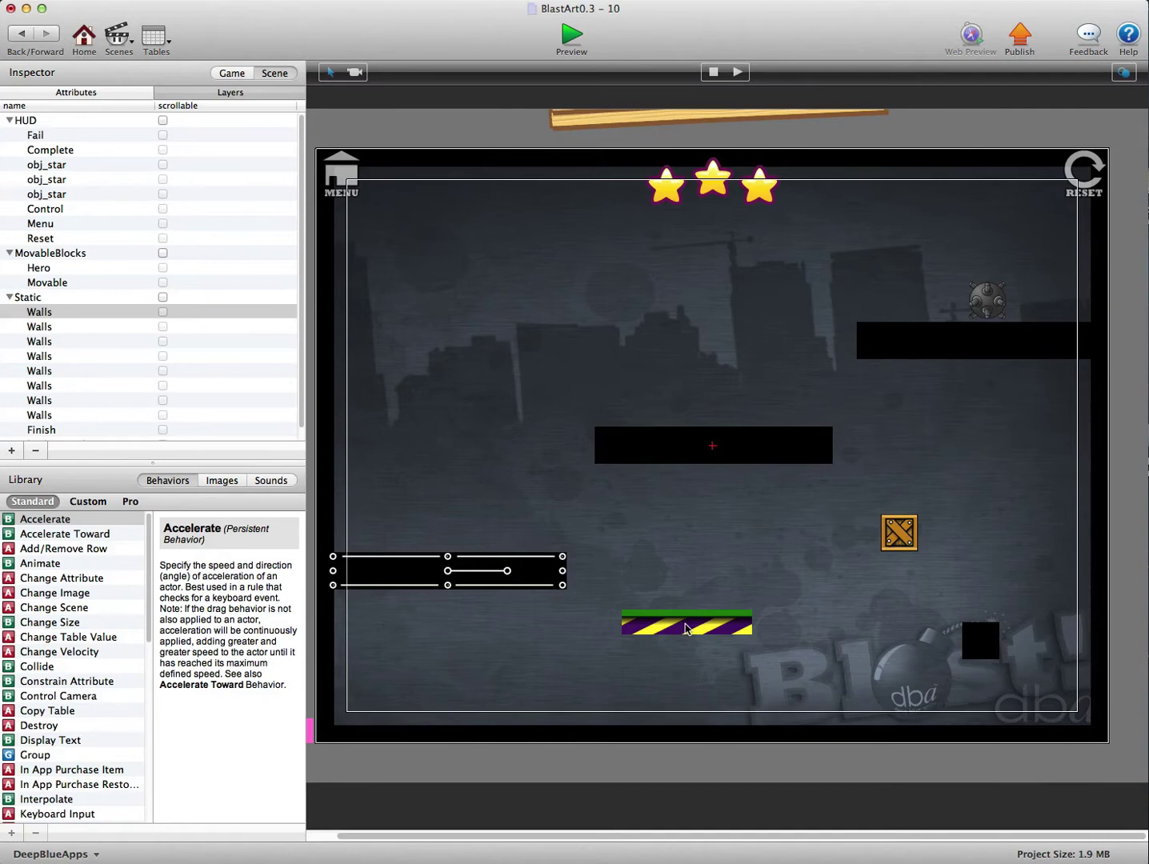
Move the finish pad to the lower right, raise the floor, and place a crate on the middle platform.
{"action": "left_click_drag", "start_coordinate": [687, 629], "coordinate": [847, 649]}
{"action": "left_click", "coordinate": [731, 730]}
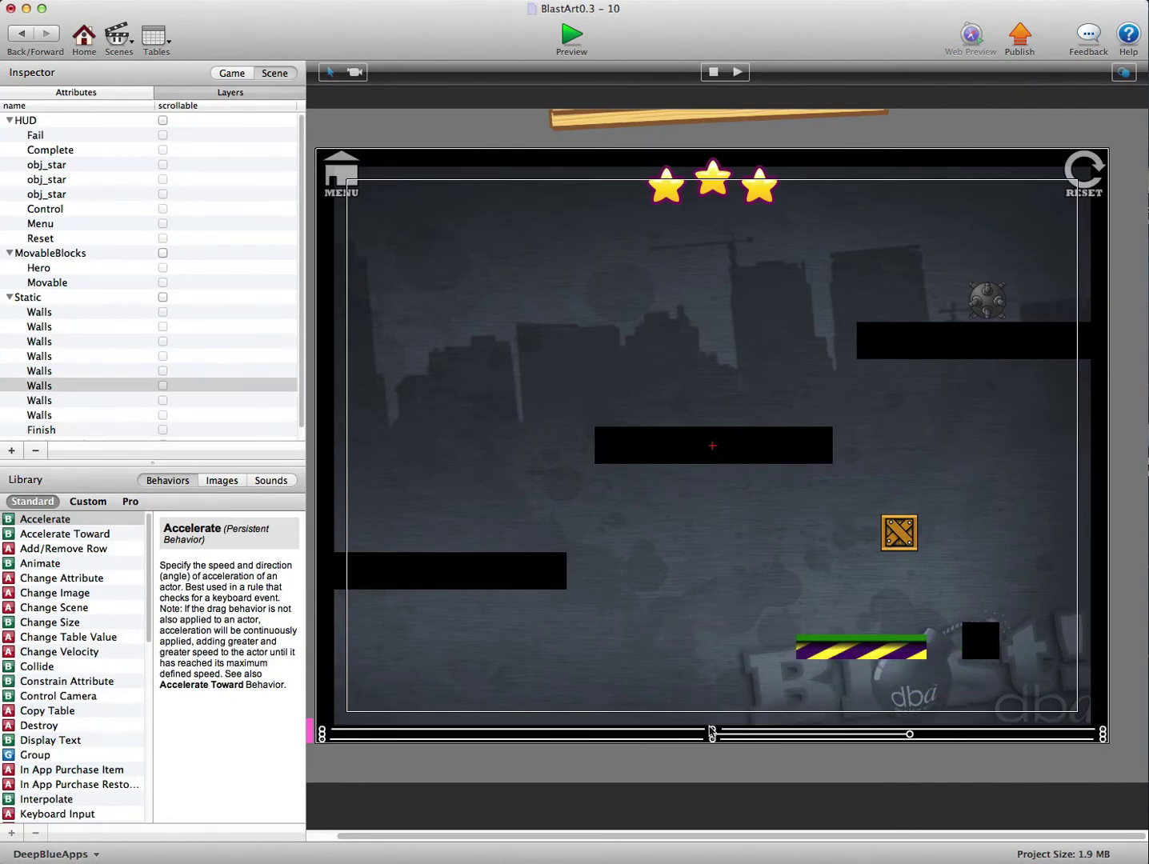
{"action": "left_click_drag", "start_coordinate": [710, 730], "coordinate": [712, 696]}
{"action": "left_click", "coordinate": [828, 658]}
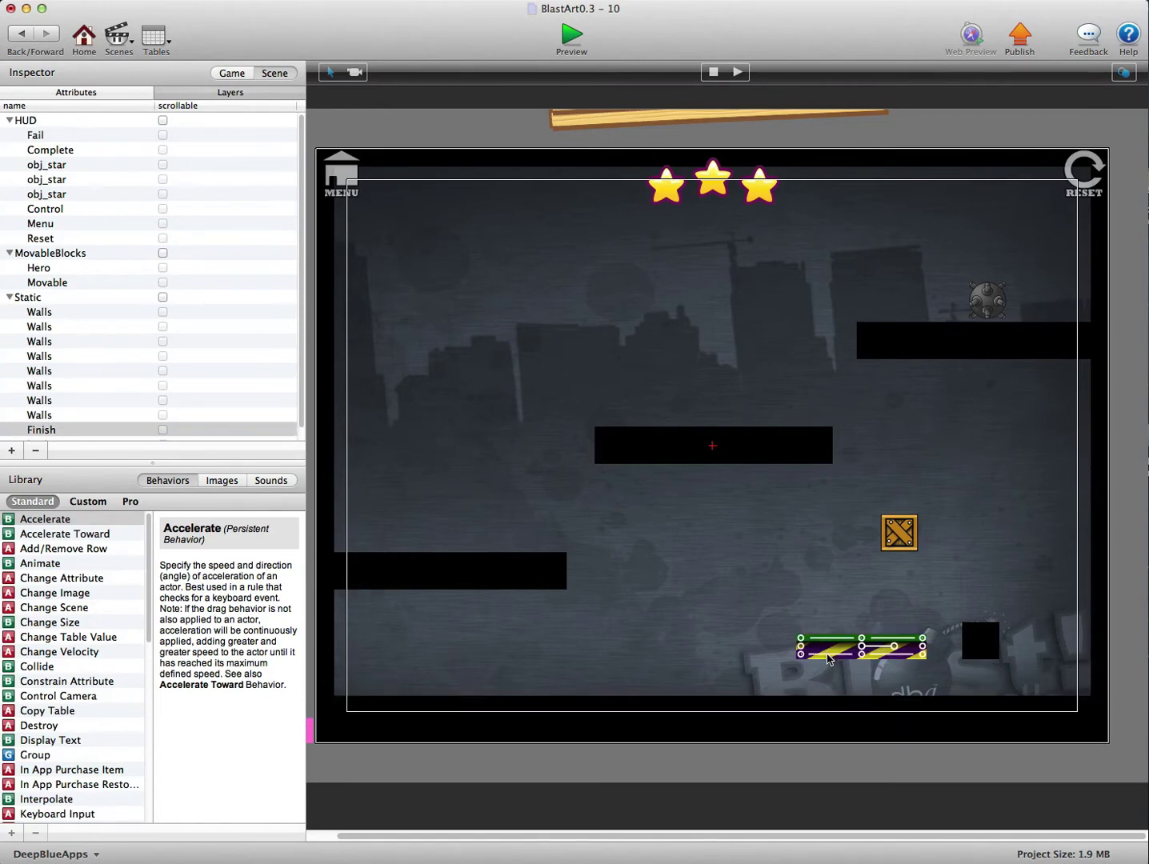
{"action": "left_click_drag", "start_coordinate": [828, 659], "coordinate": [944, 585]}
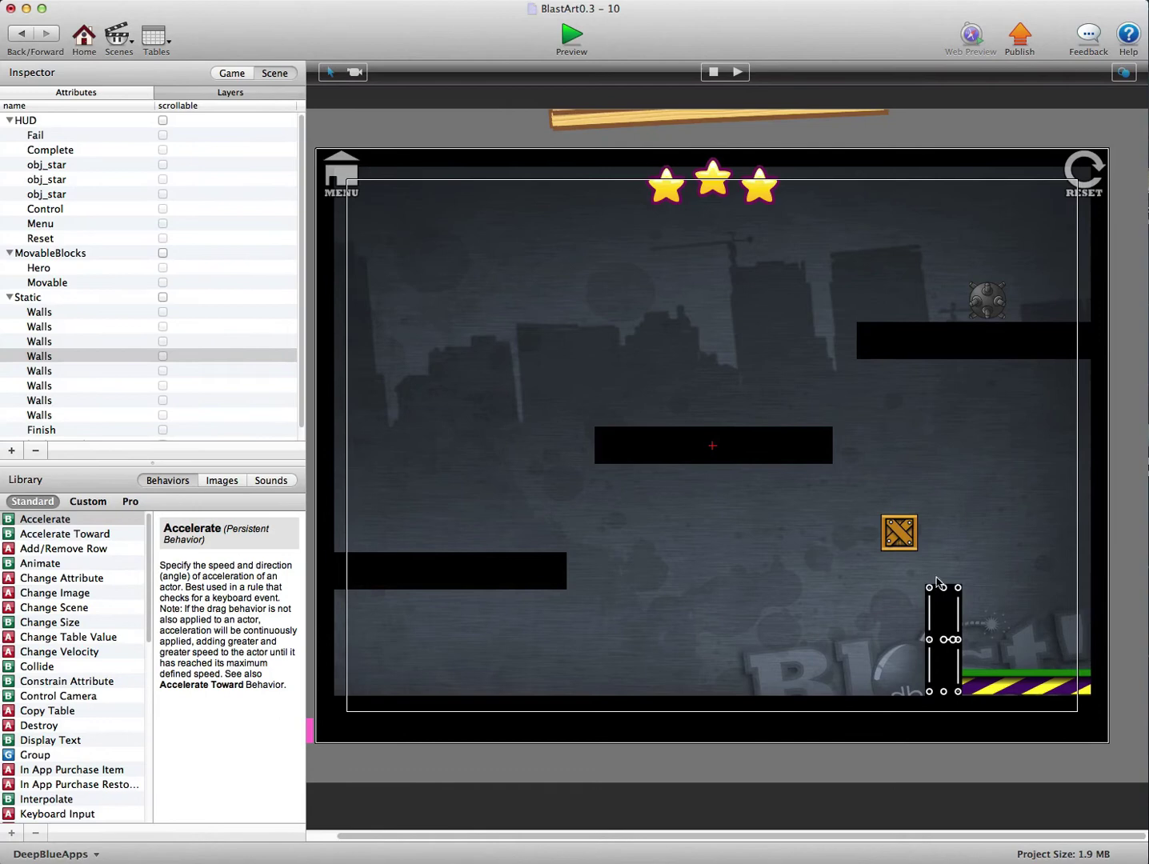
{"action": "left_click", "coordinate": [908, 542]}
{"action": "left_click_drag", "start_coordinate": [902, 537], "coordinate": [512, 533]}
Stretch the finish pad's edges to span from the tall wall to the right edge.
{"action": "left_click", "coordinate": [1003, 688]}
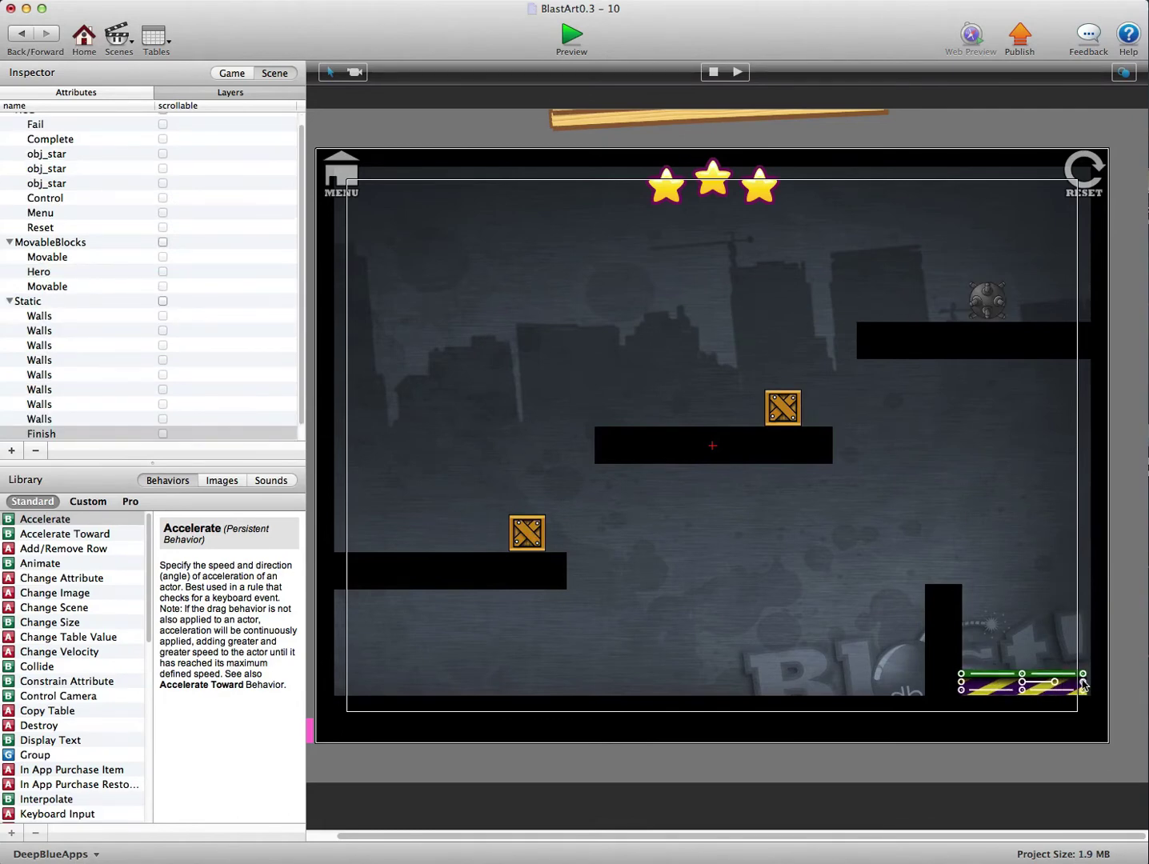
{"action": "mouse_move", "coordinate": [1083, 682]}
{"action": "left_mouse_down"}
{"action": "mouse_move", "coordinate": [978, 684]}
{"action": "mouse_move", "coordinate": [1104, 693]}
{"action": "mouse_move", "coordinate": [1012, 687]}
{"action": "mouse_move", "coordinate": [1093, 688]}
{"action": "left_mouse_up"}
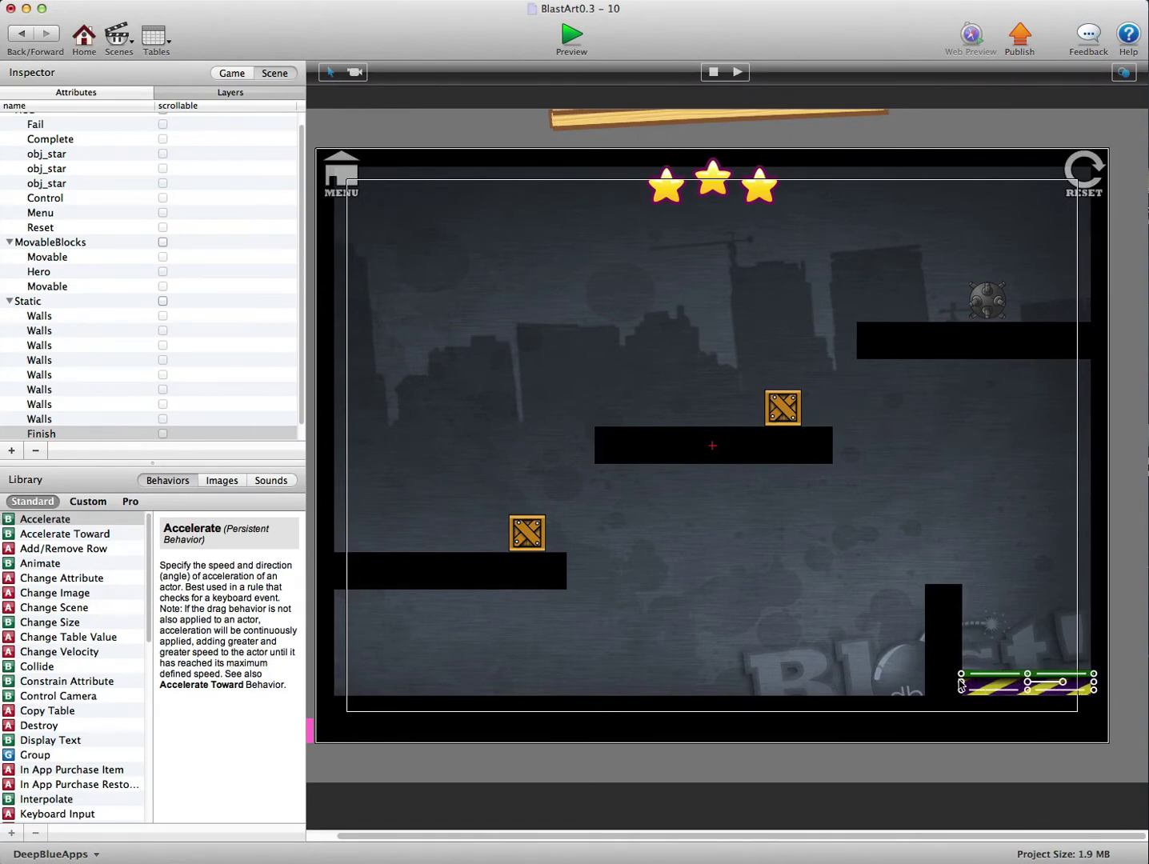
{"action": "left_click_drag", "start_coordinate": [961, 684], "coordinate": [955, 686]}
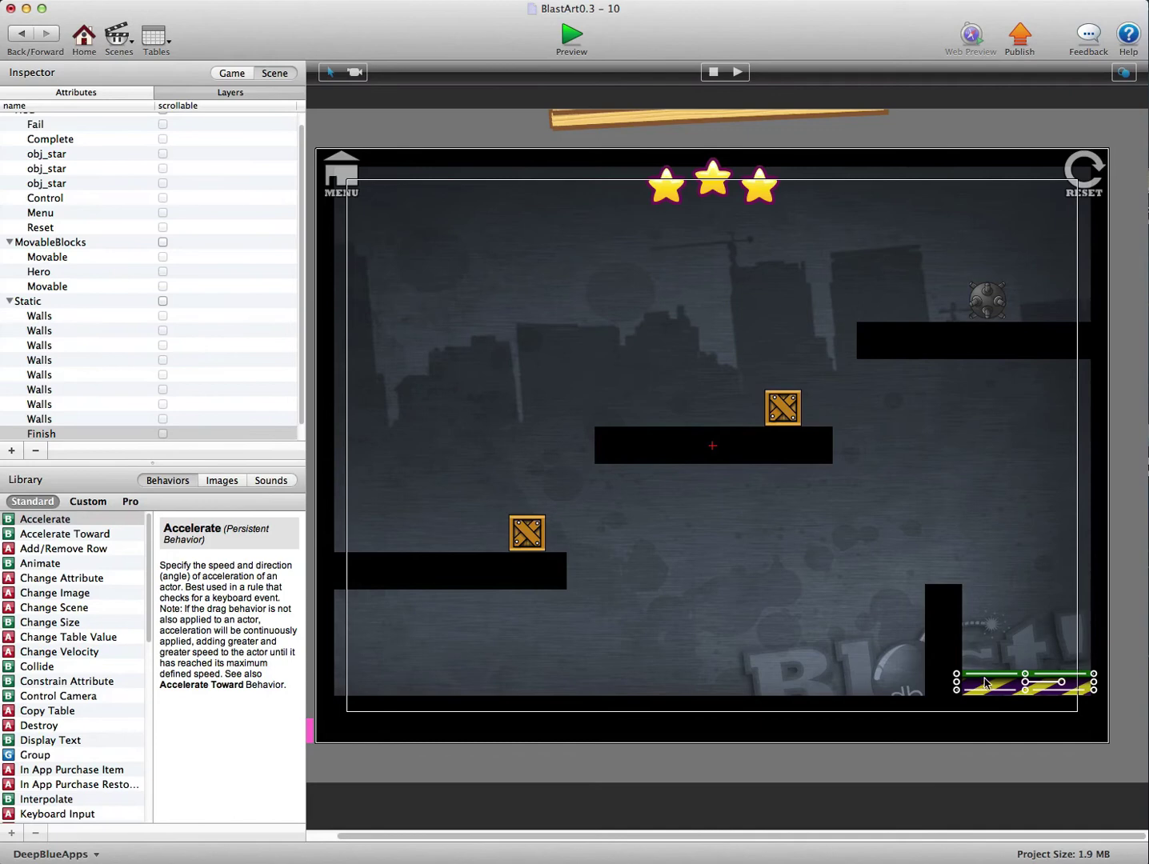
{"action": "left_click", "coordinate": [777, 415]}
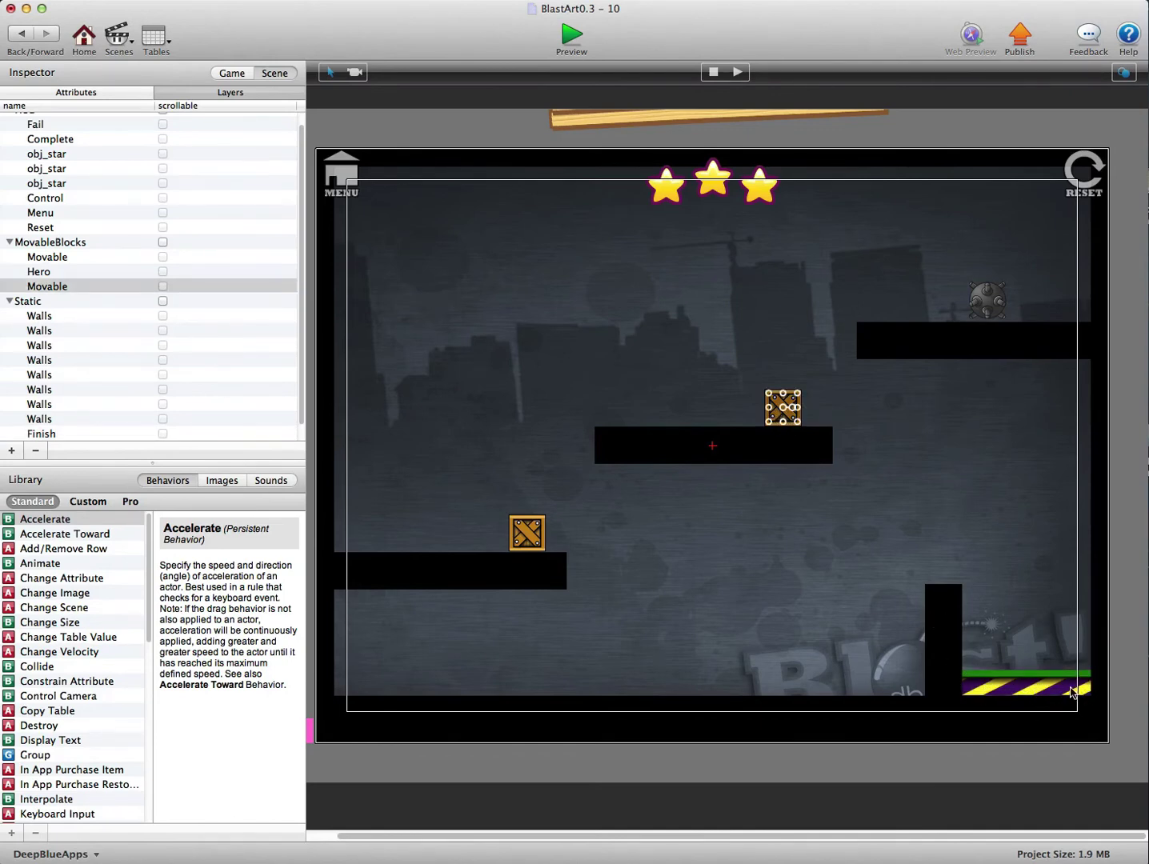
Preview level 10 and blast the bomb off the upper-right ledge toward the left crate.
{"action": "left_click", "coordinate": [571, 35]}
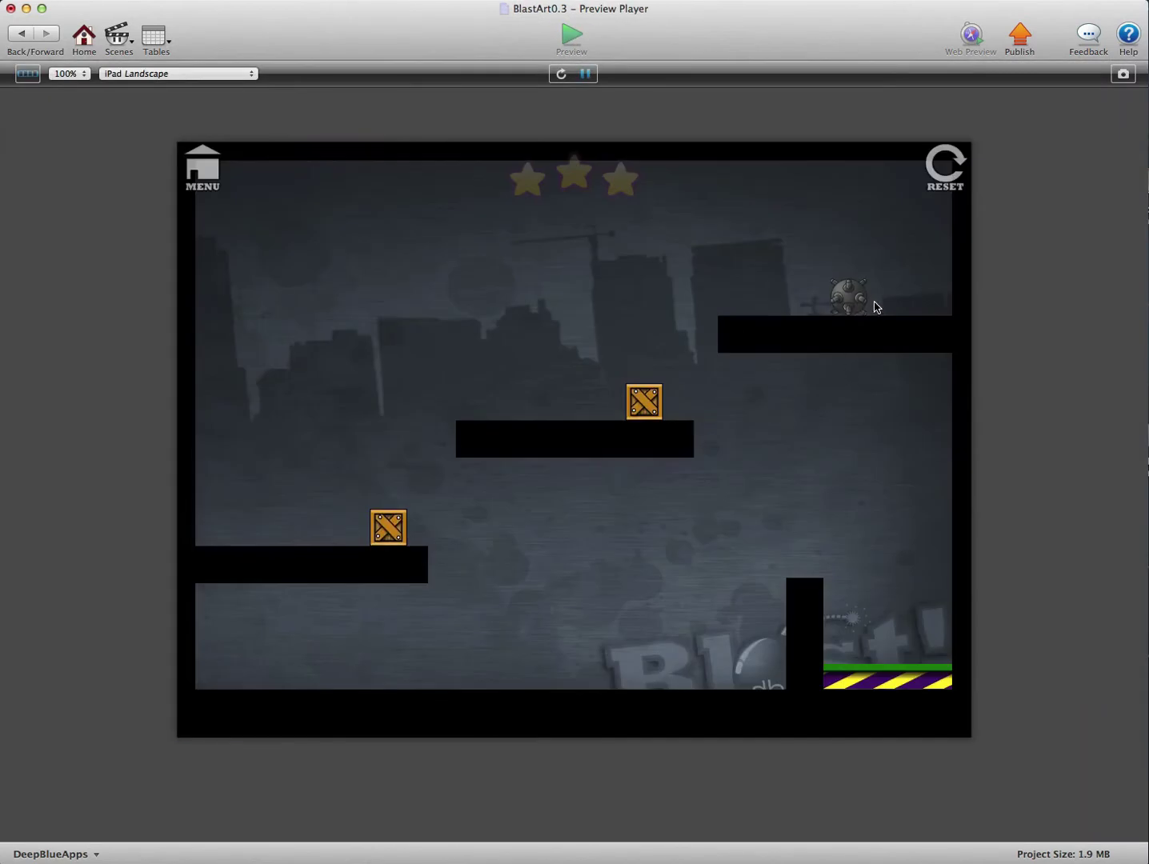
{"action": "left_click", "coordinate": [879, 297]}
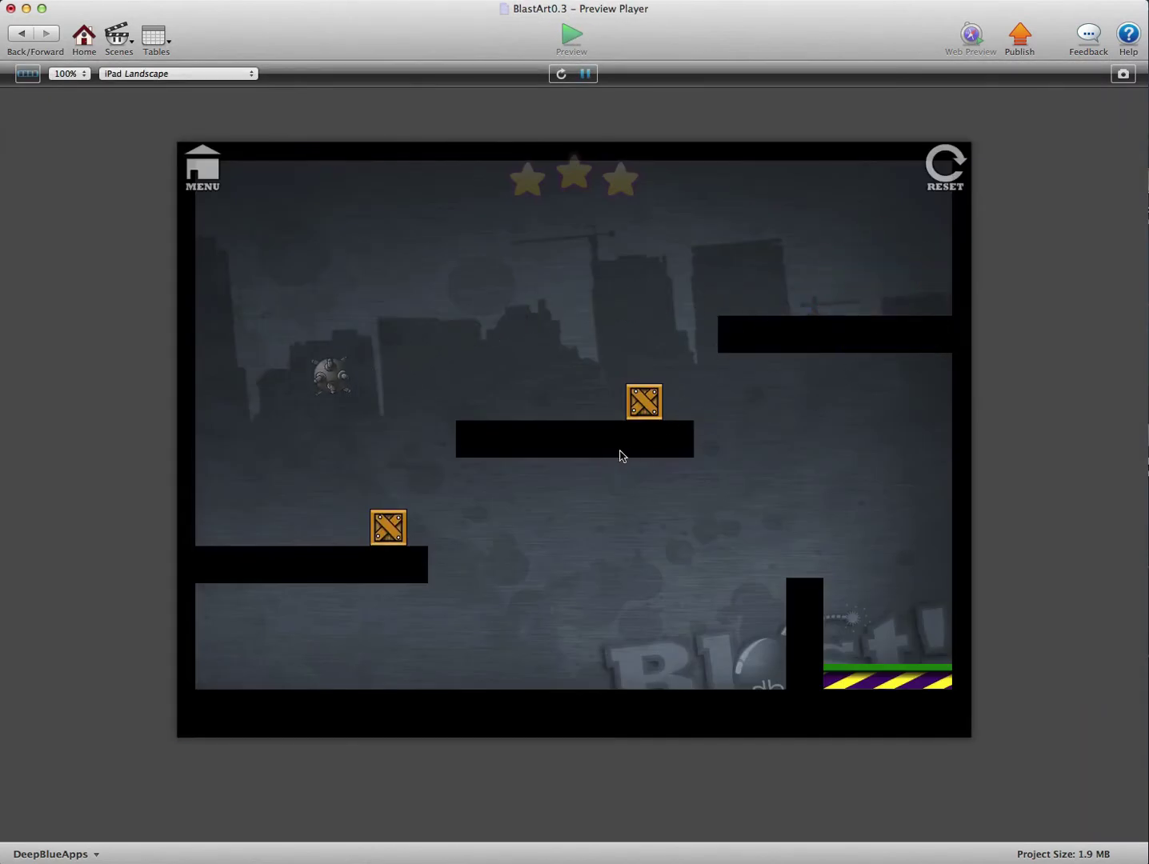
{"action": "left_click", "coordinate": [211, 522]}
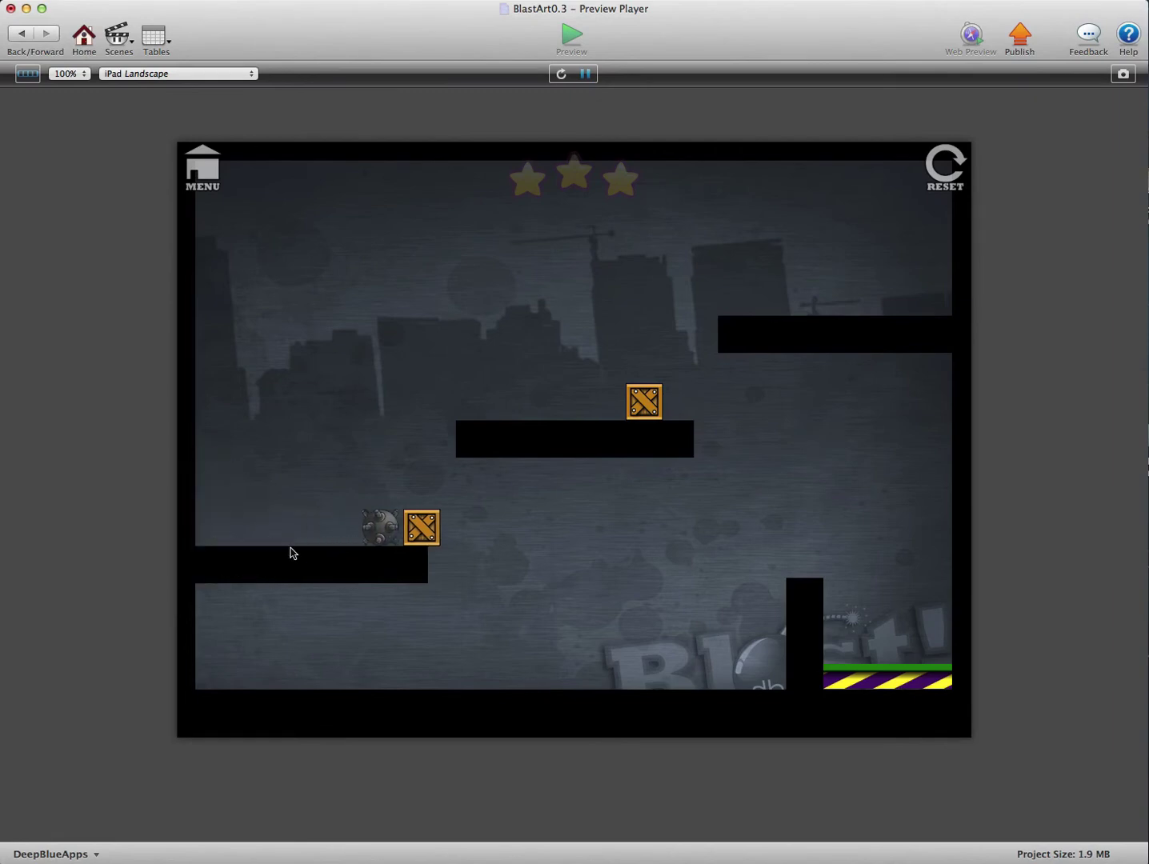
{"action": "left_click", "coordinate": [529, 608]}
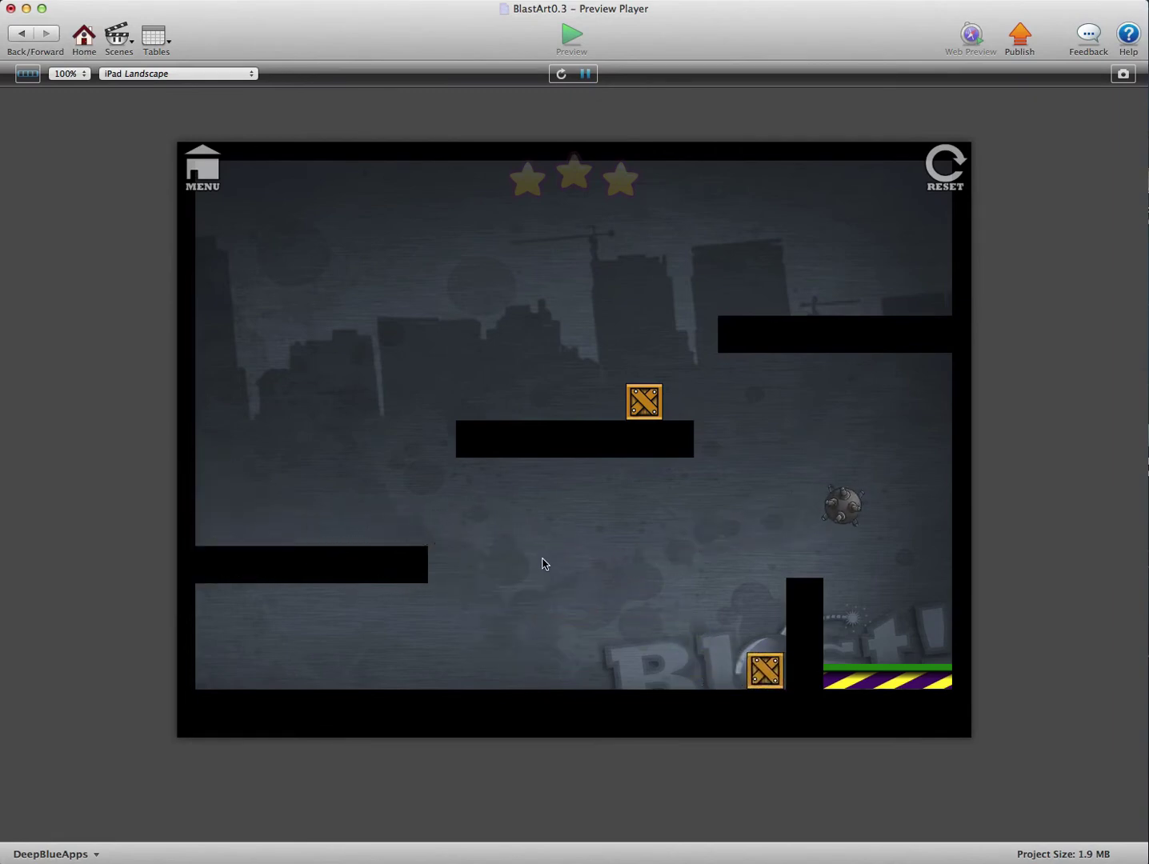
Reset and retry the blasts until the level is completed with three stars.
{"action": "left_click", "coordinate": [937, 169]}
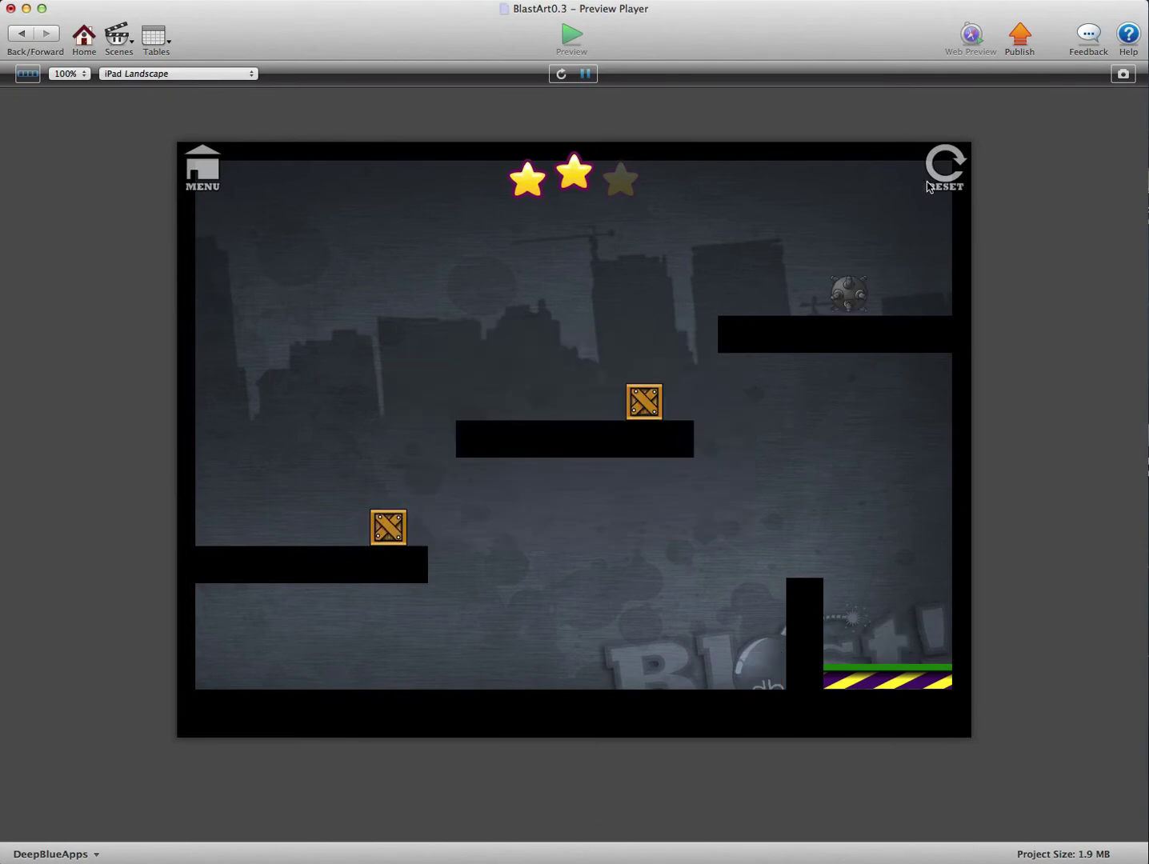
{"action": "left_click", "coordinate": [885, 300]}
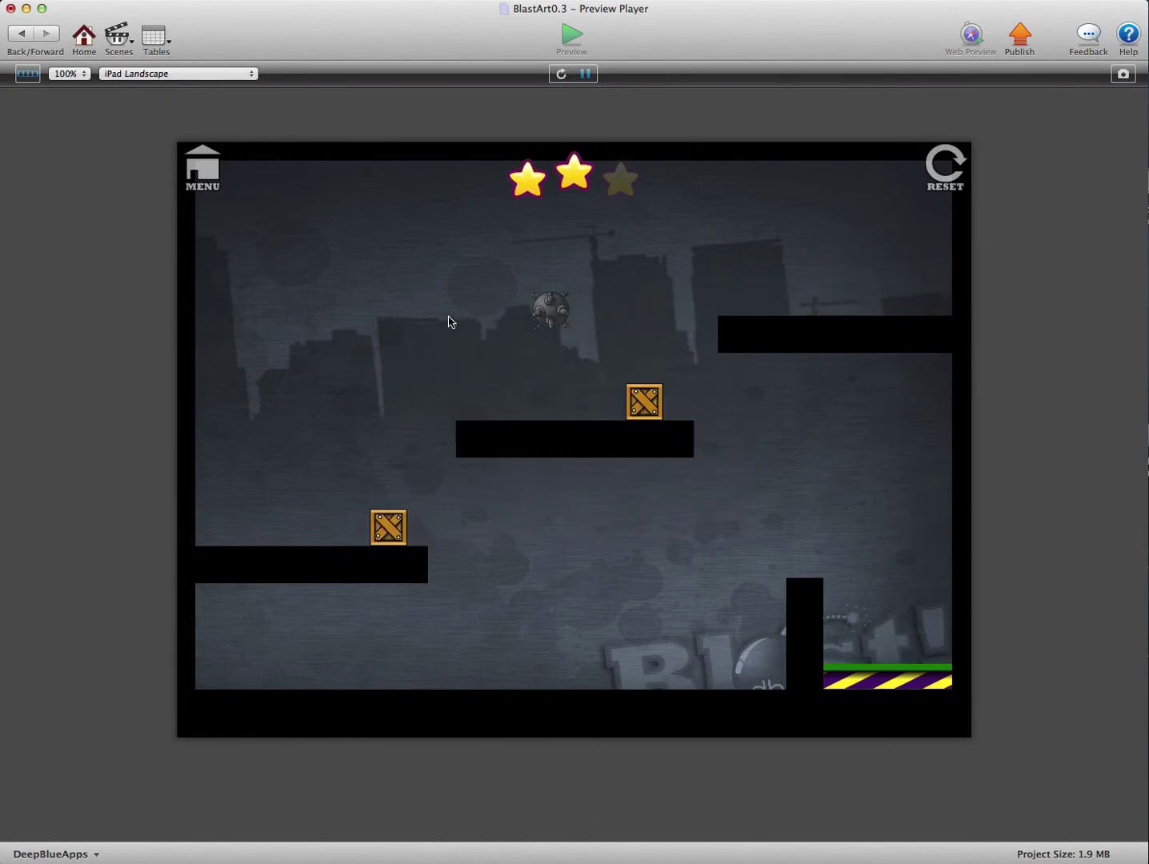
{"action": "left_click", "coordinate": [415, 326]}
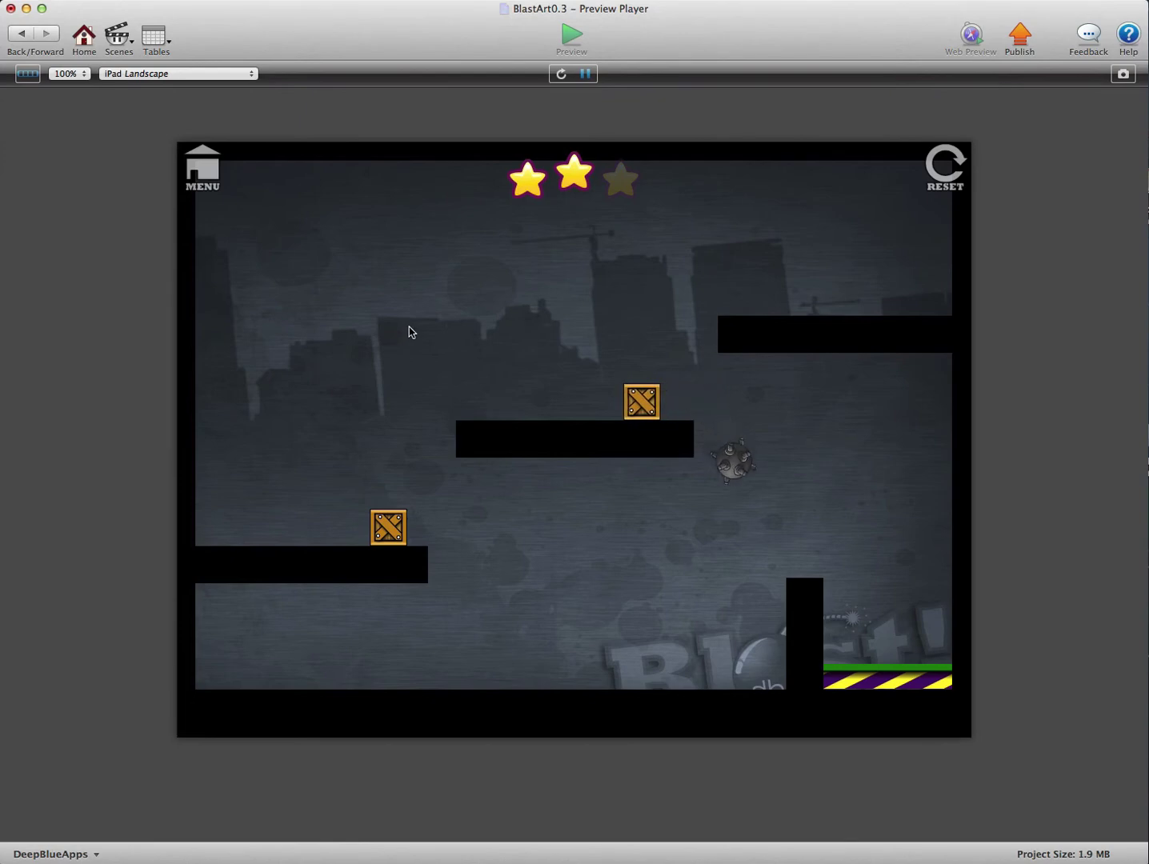
{"action": "left_click", "coordinate": [949, 169]}
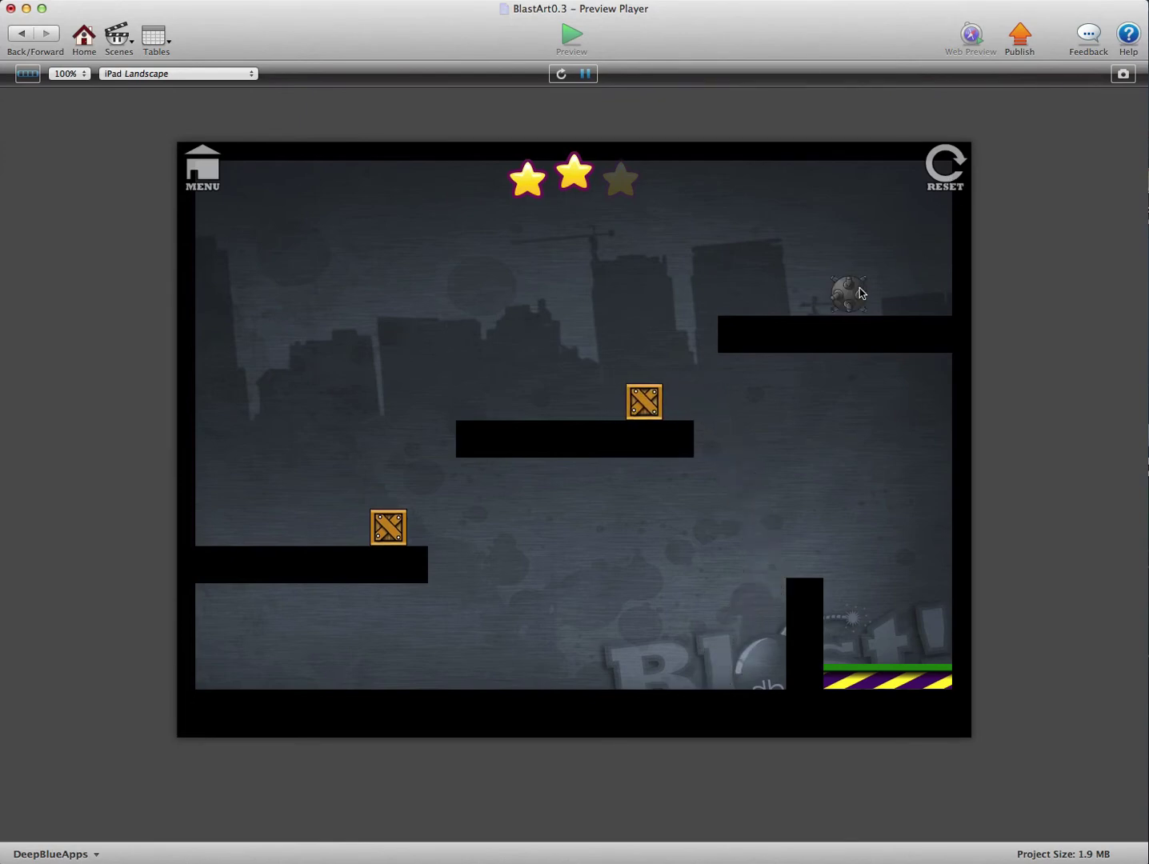
{"action": "left_click", "coordinate": [902, 302]}
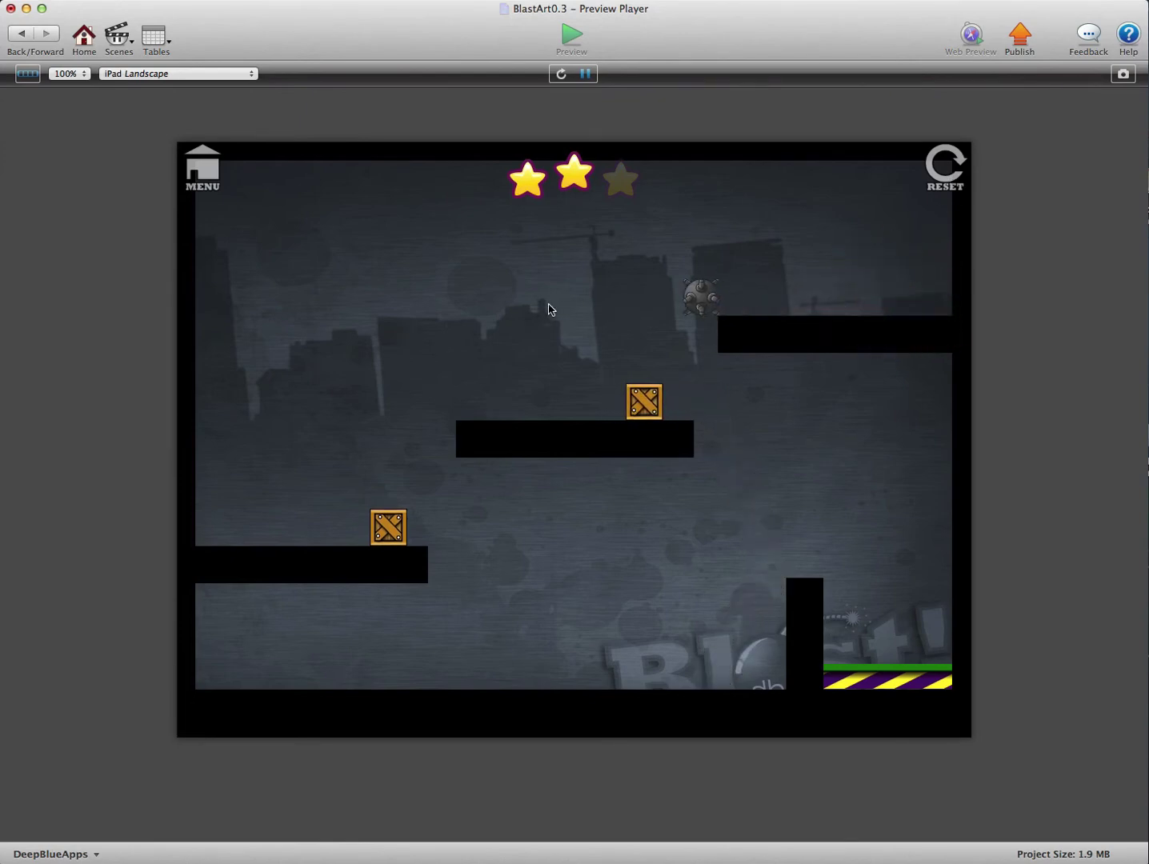
{"action": "left_click", "coordinate": [404, 336]}
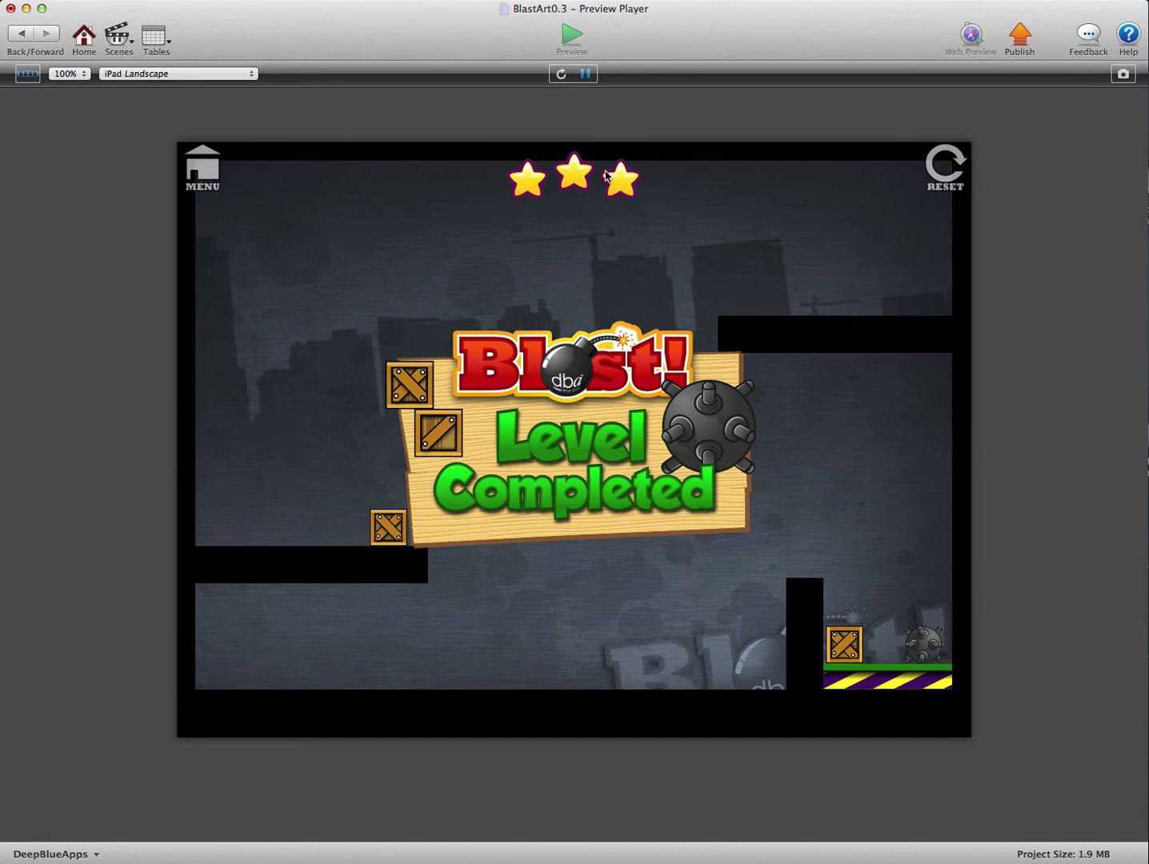
Exit the preview and open the TABLE_STARS table from the Tables list.
{"action": "left_click", "coordinate": [21, 34]}
{"action": "left_click", "coordinate": [159, 43]}
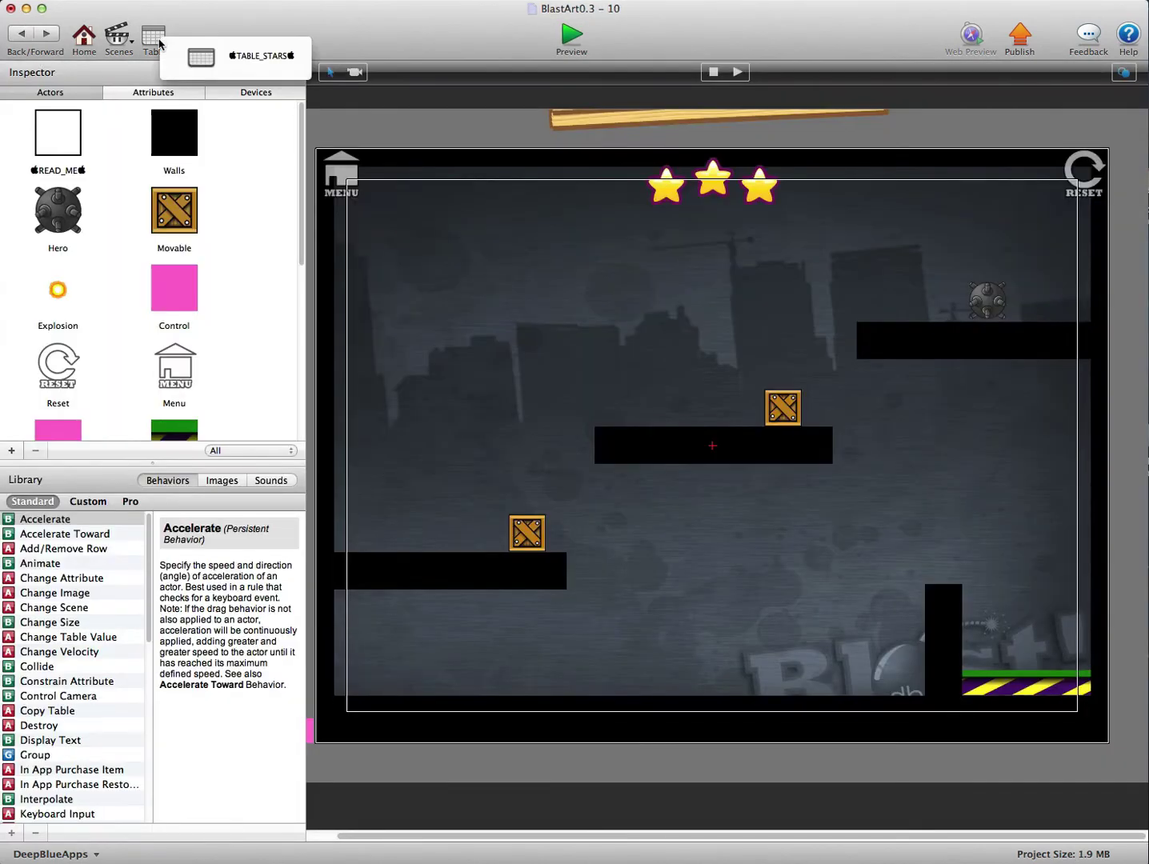
{"action": "left_click", "coordinate": [195, 56]}
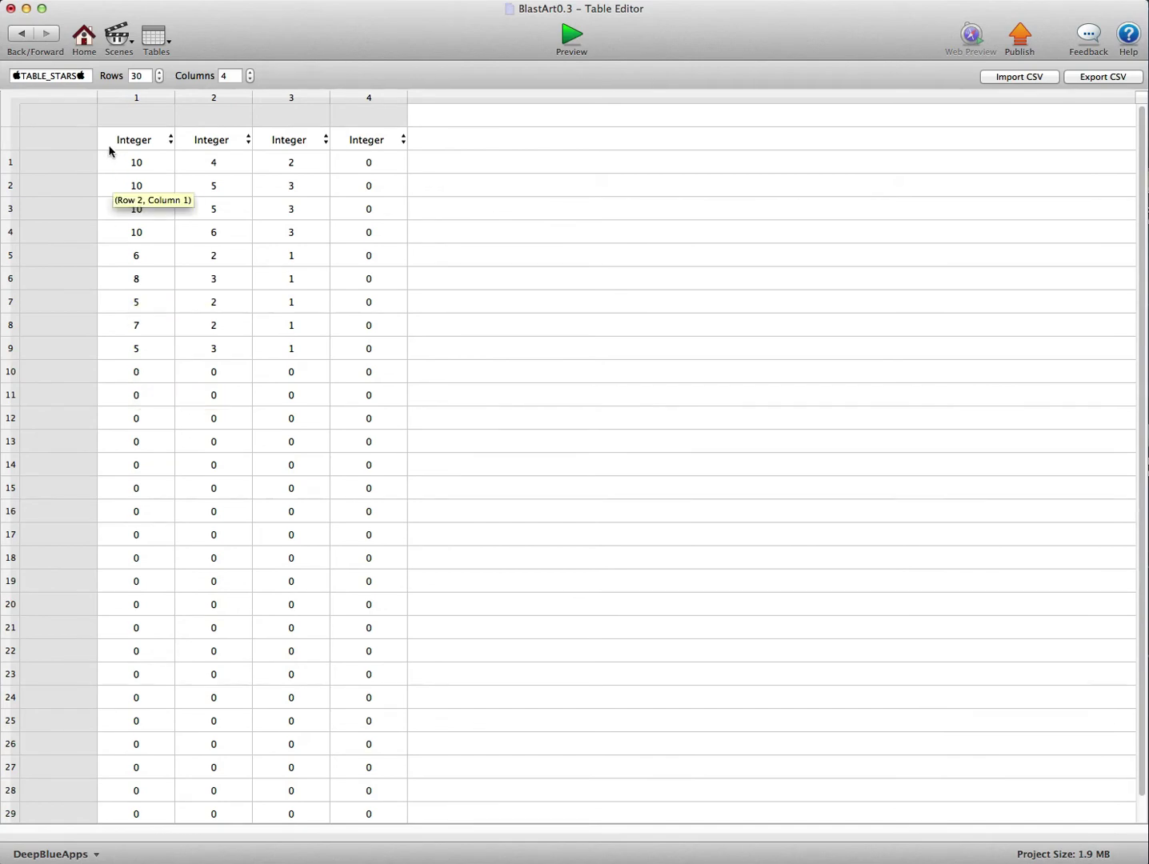
Fill row 10's first three columns with 8, 5 and 2, then return to scene 10.
{"action": "left_click", "coordinate": [136, 372]}
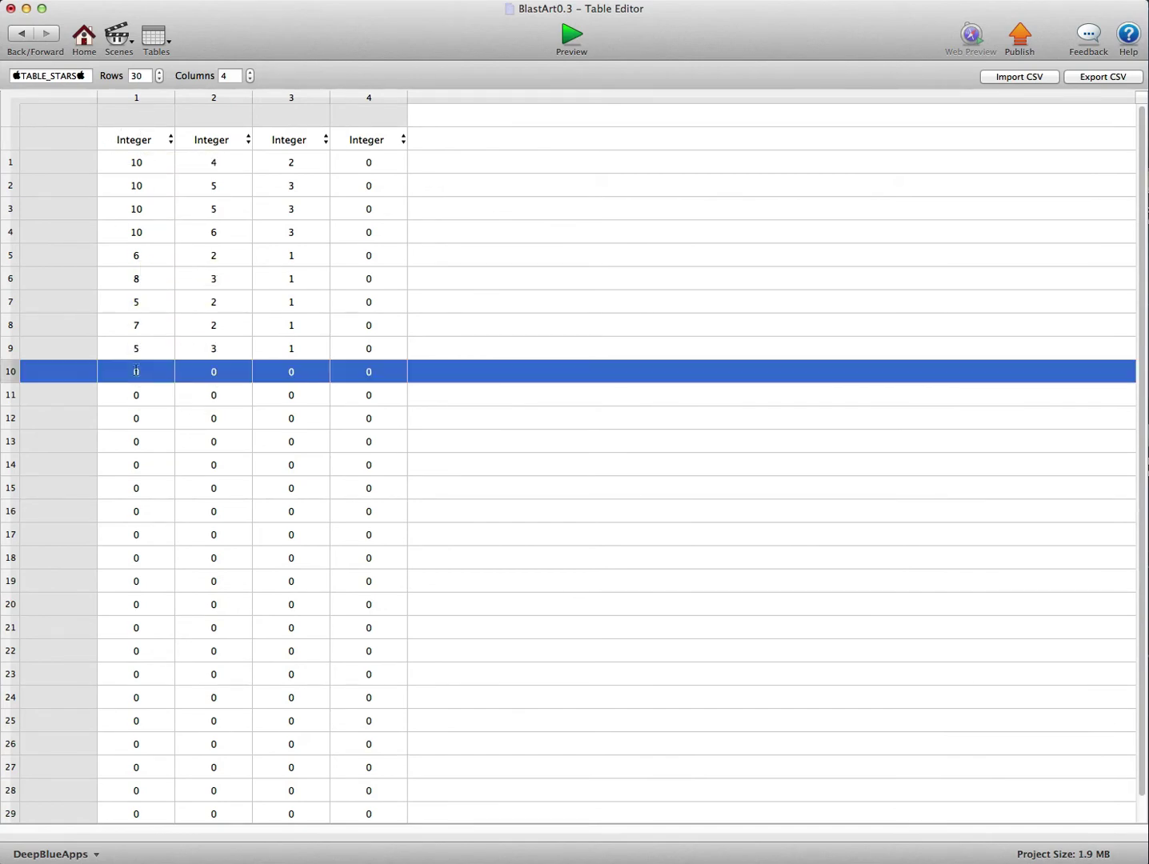
{"action": "left_click", "coordinate": [136, 372]}
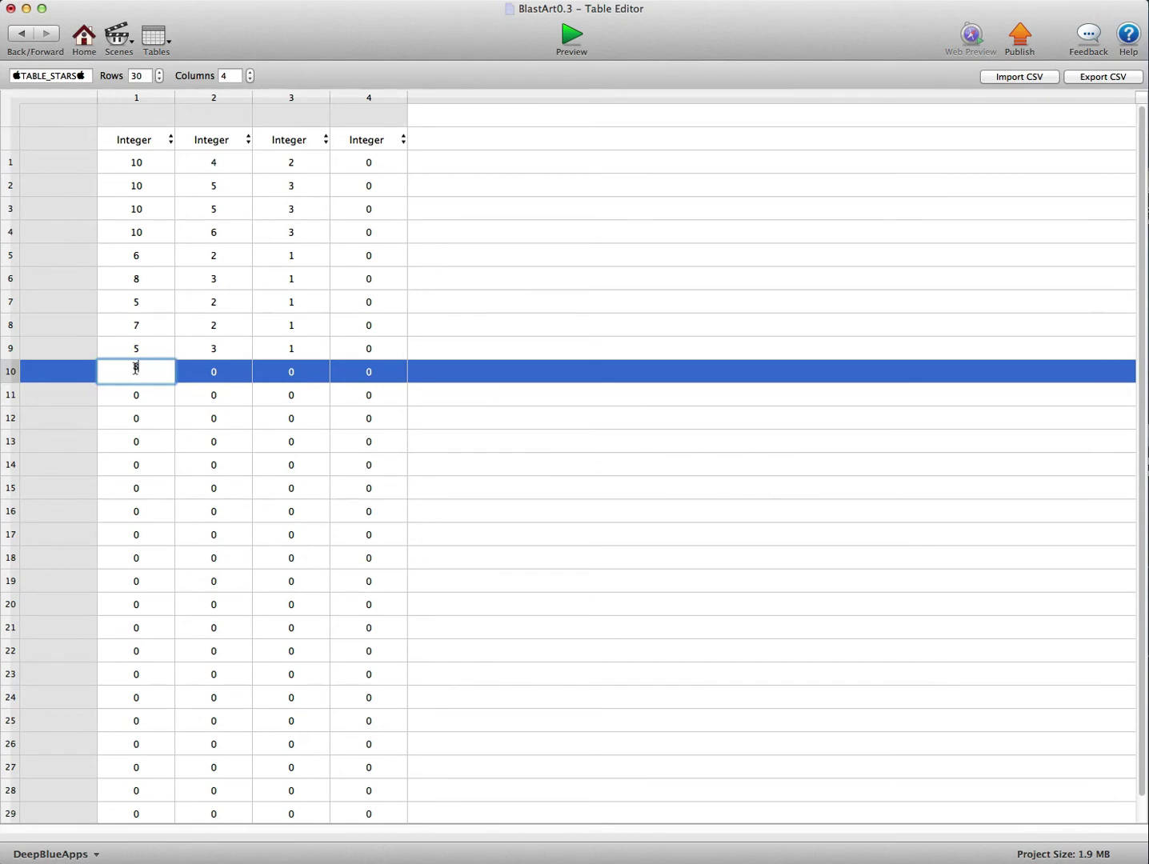
{"action": "double_click", "coordinate": [216, 371]}
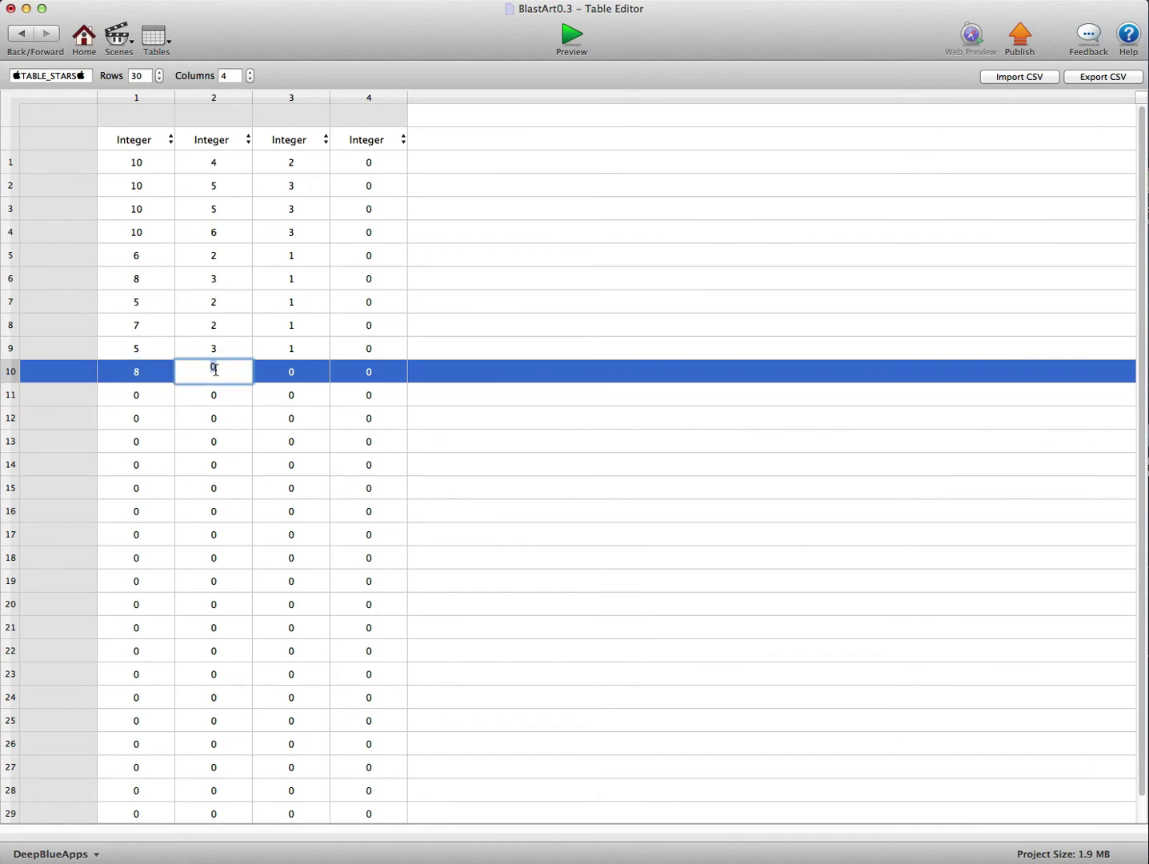
{"action": "double_click", "coordinate": [292, 373]}
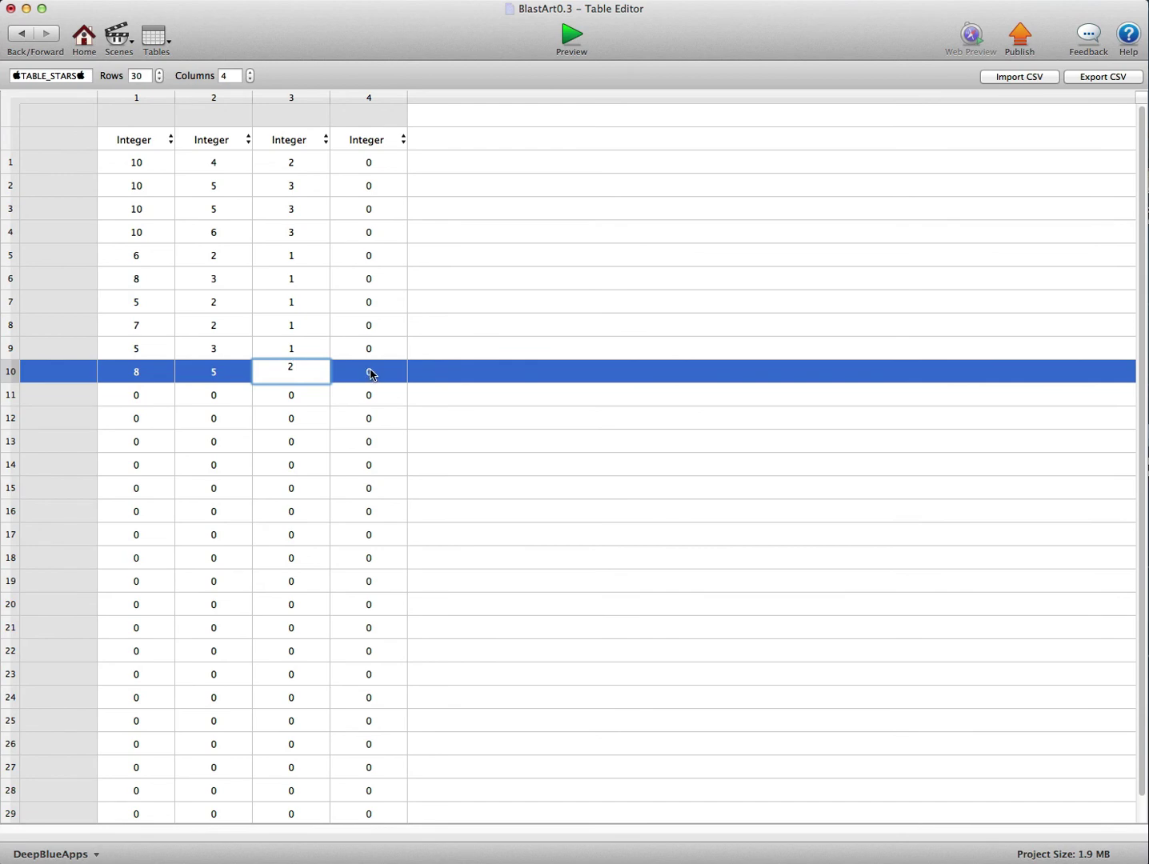
{"action": "left_click", "coordinate": [21, 35]}
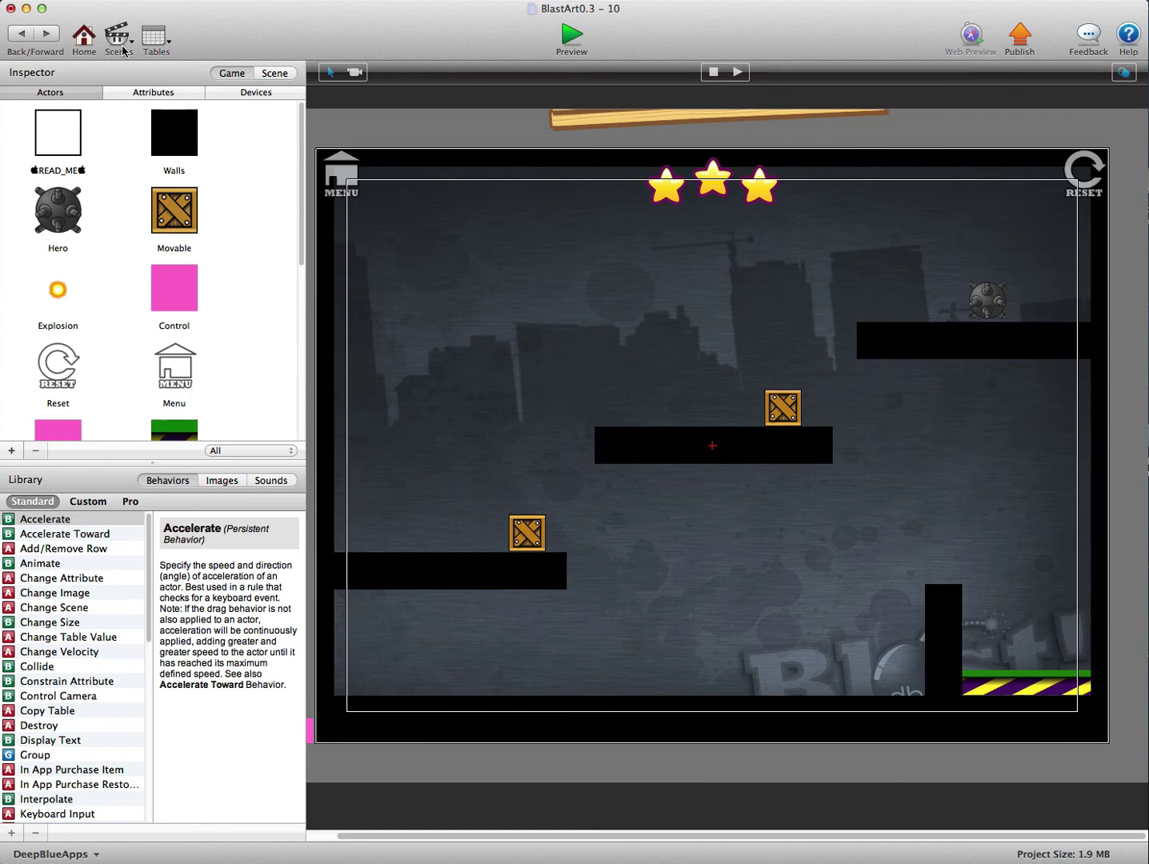
Open the LevelSelect scene and copy the lower-left level box to its right.
{"action": "left_click", "coordinate": [84, 41]}
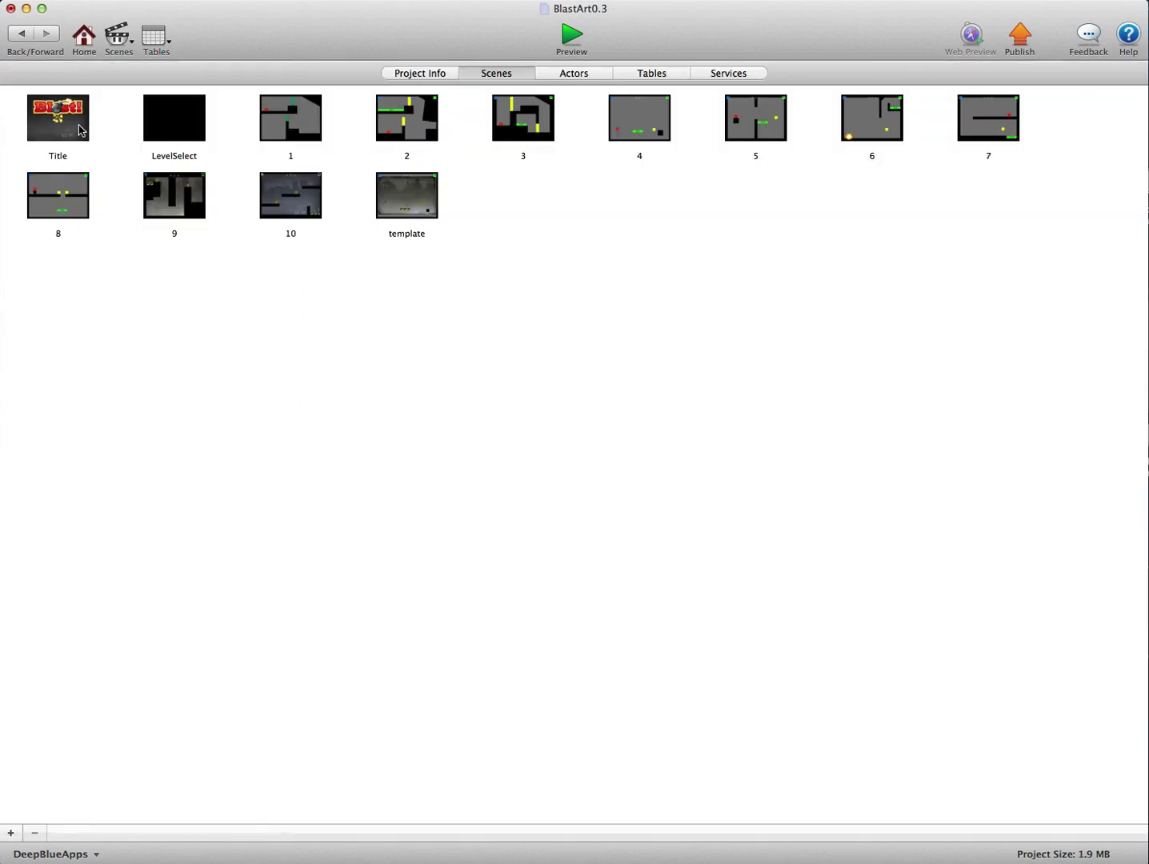
{"action": "double_click", "coordinate": [167, 134]}
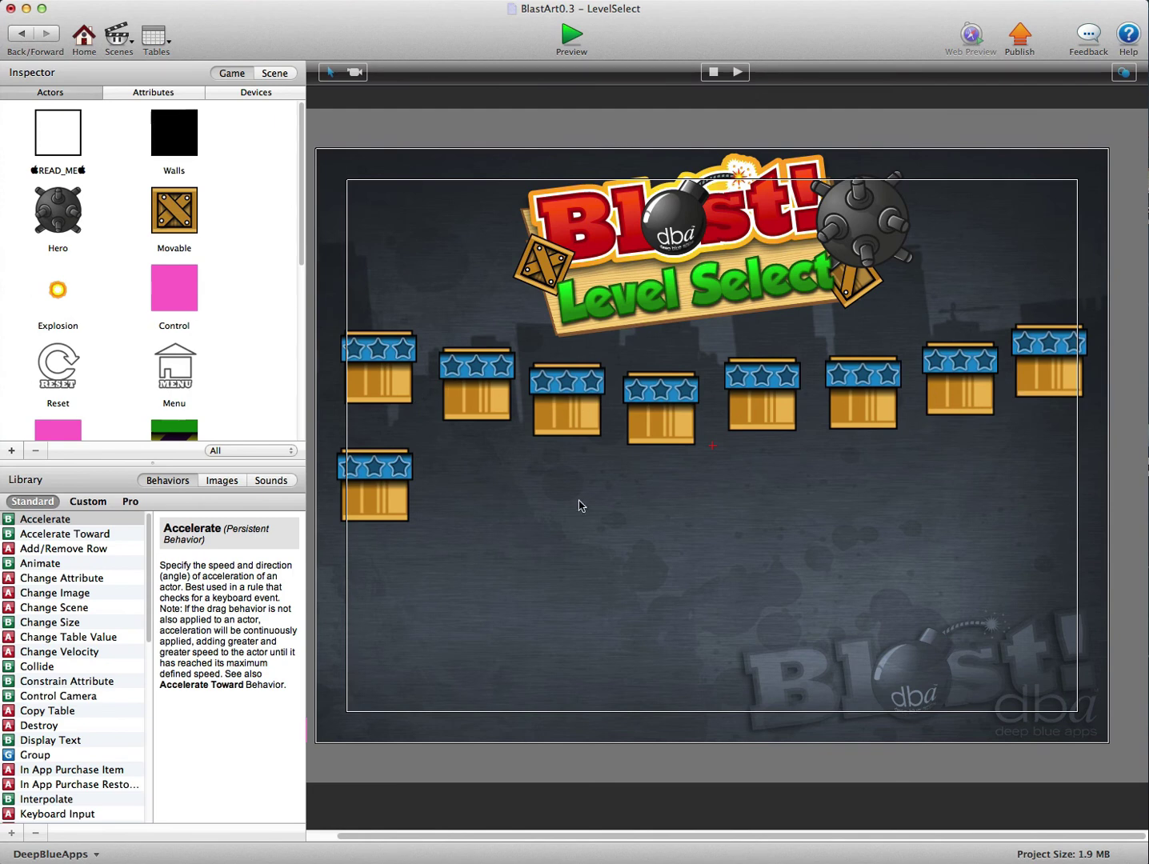
{"action": "left_click", "coordinate": [398, 503]}
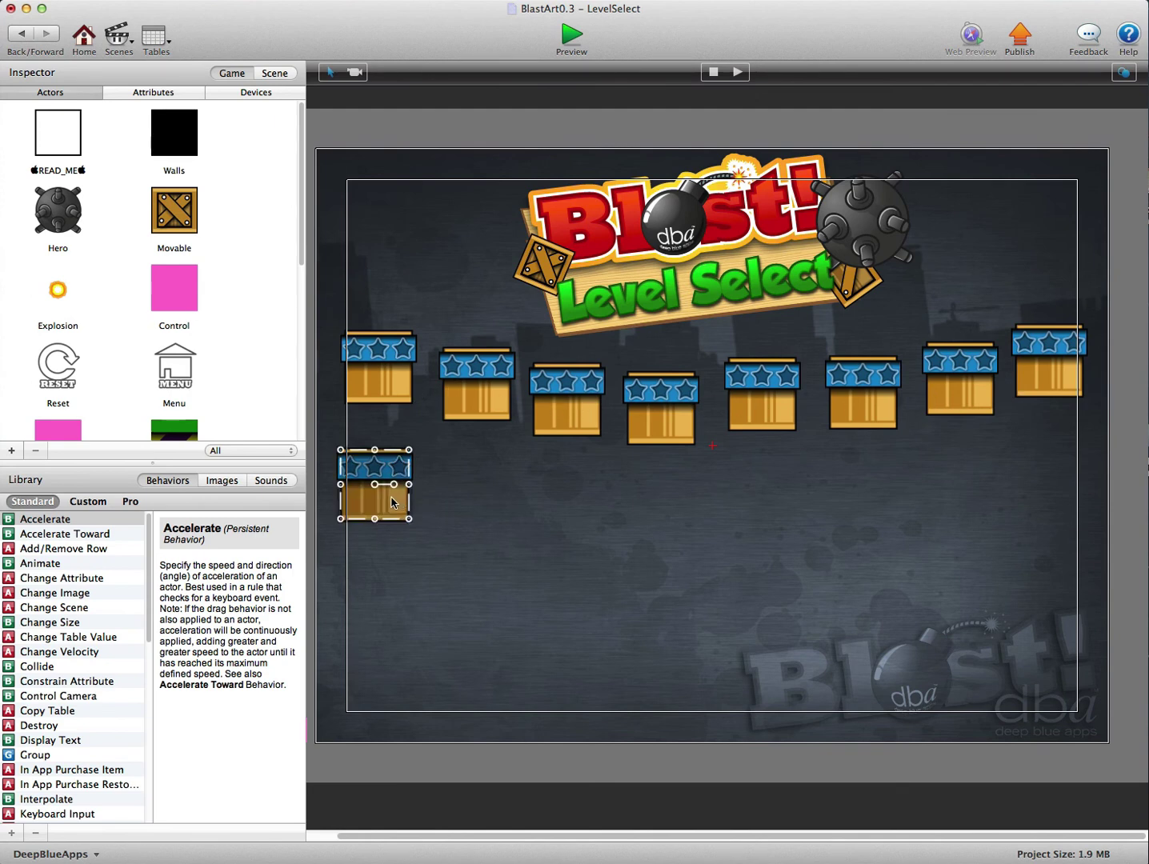
{"action": "left_click_drag", "start_coordinate": [392, 503], "coordinate": [495, 511], "text": "alt"}
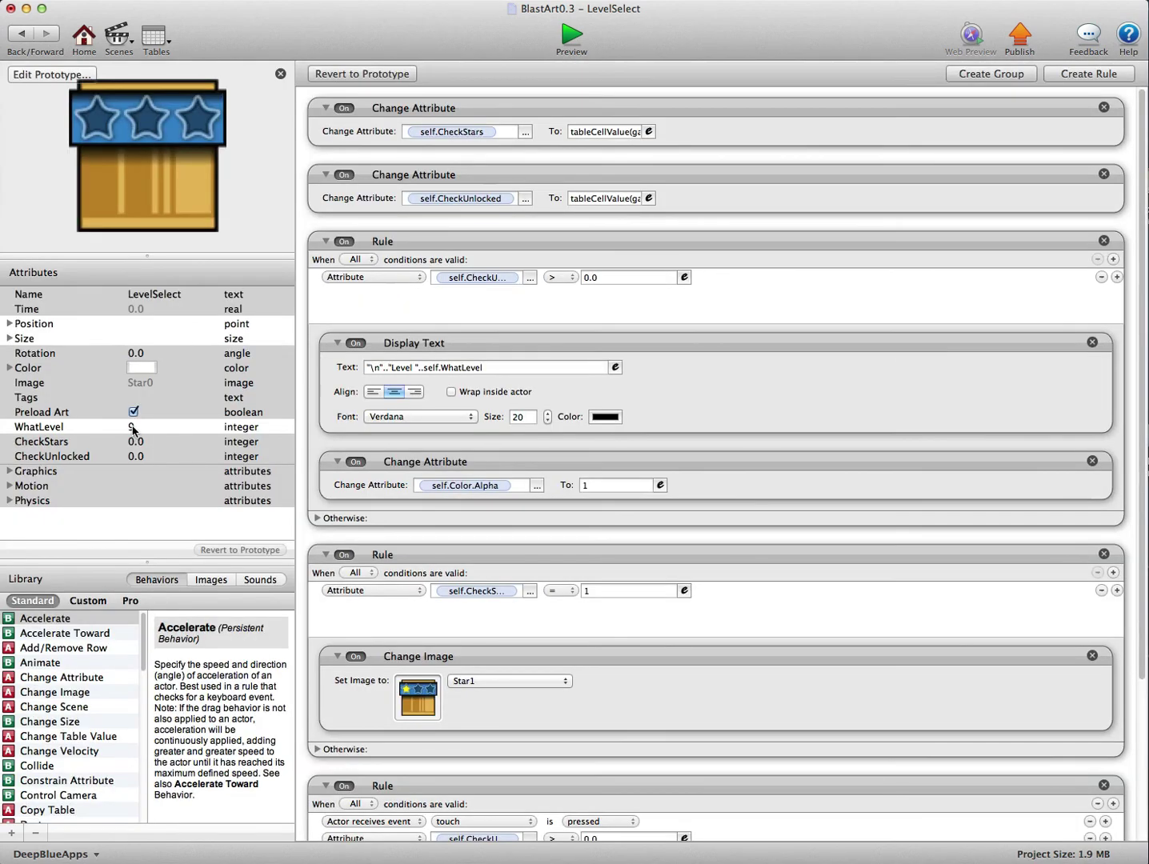
Set the new box's WhatLevel to 10 and its Change Scene destination to scene 10.
{"action": "double_click", "coordinate": [133, 426]}
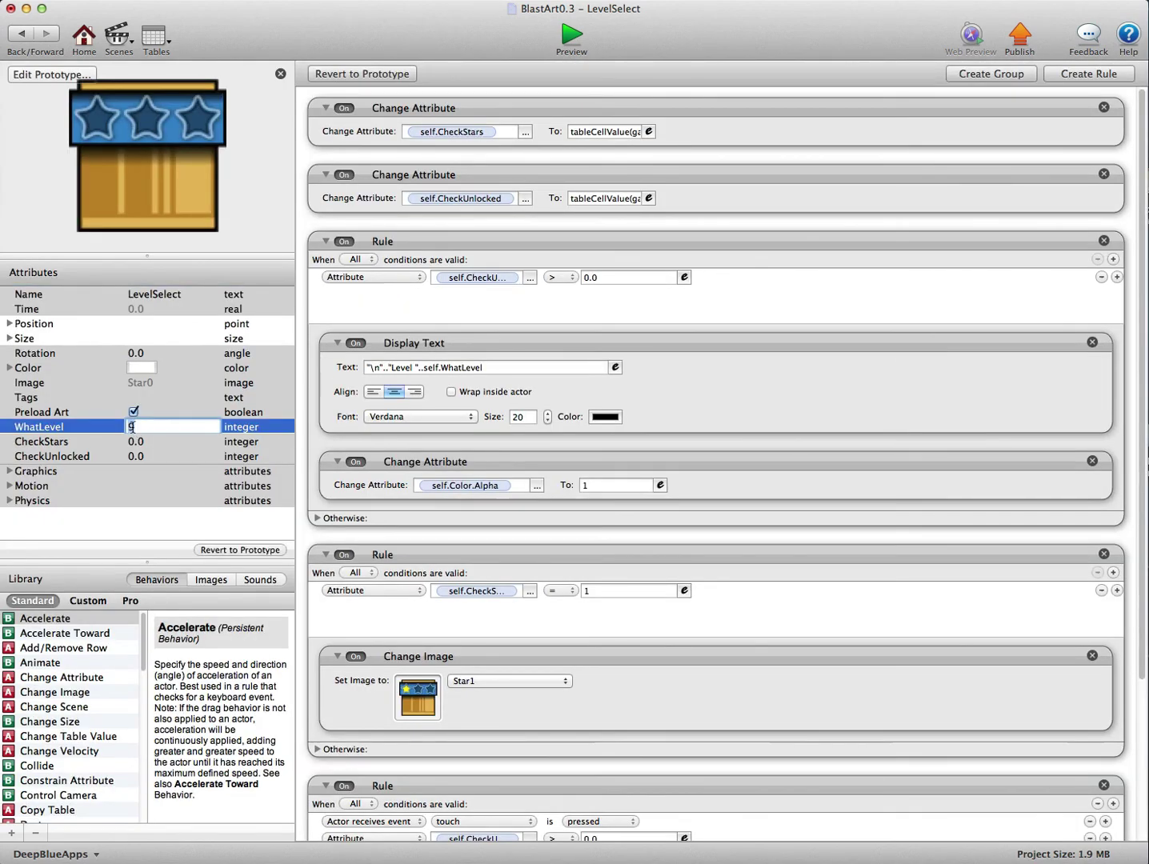
{"action": "type", "text": "10"}
{"action": "key", "text": "Tab"}
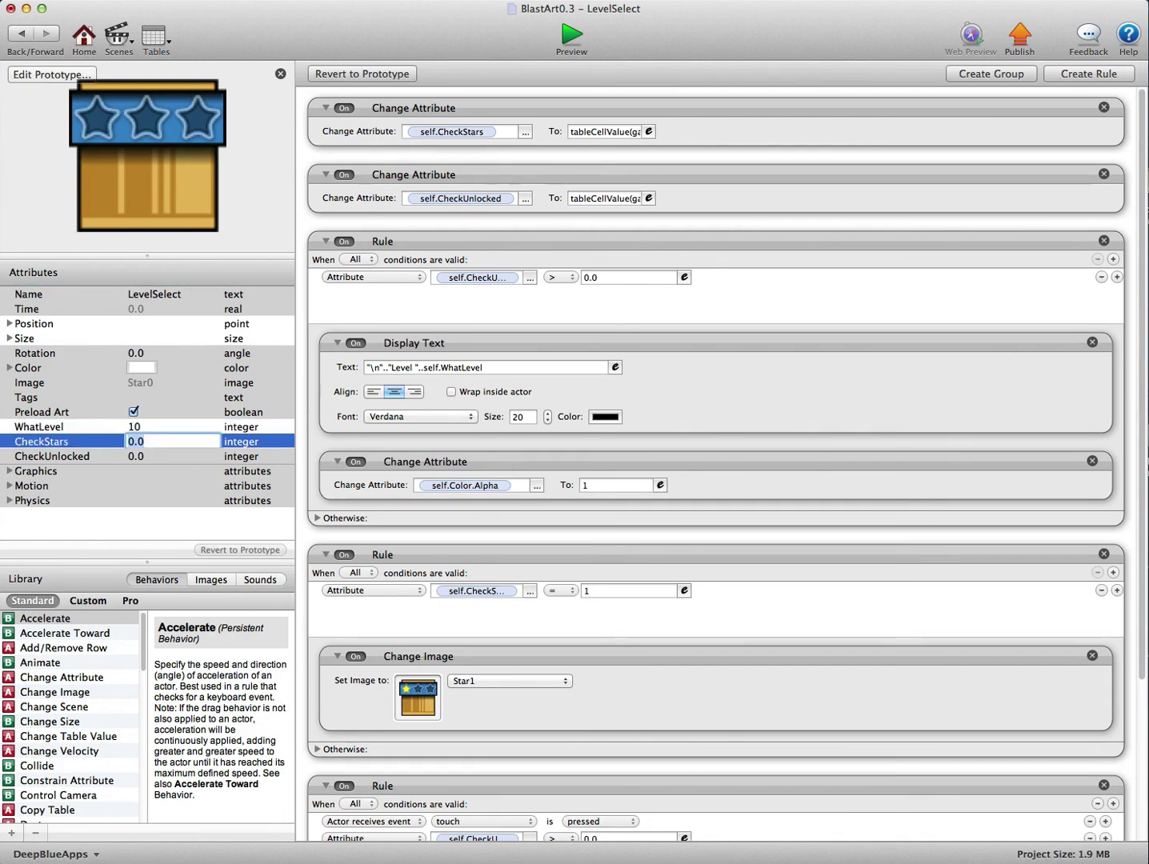
{"action": "left_click_drag", "start_coordinate": [1142, 494], "coordinate": [1143, 652]}
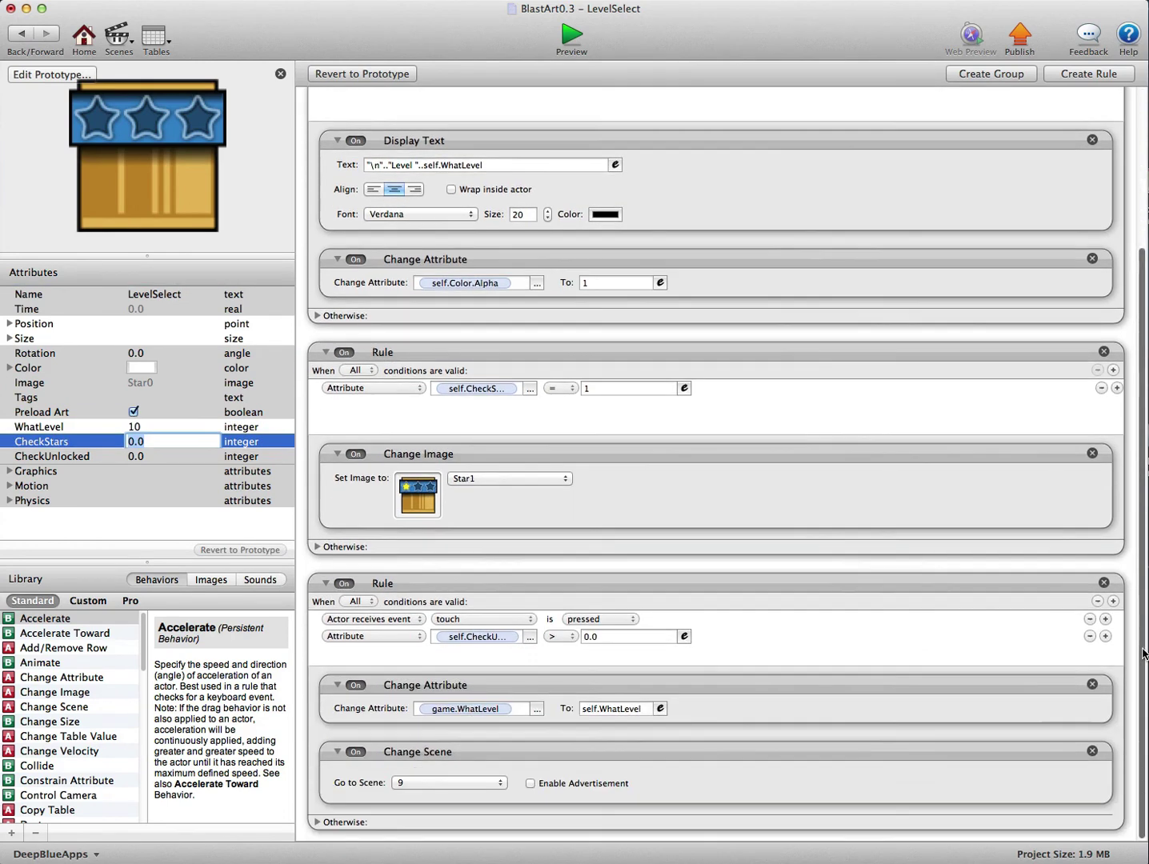
{"action": "left_click", "coordinate": [425, 777]}
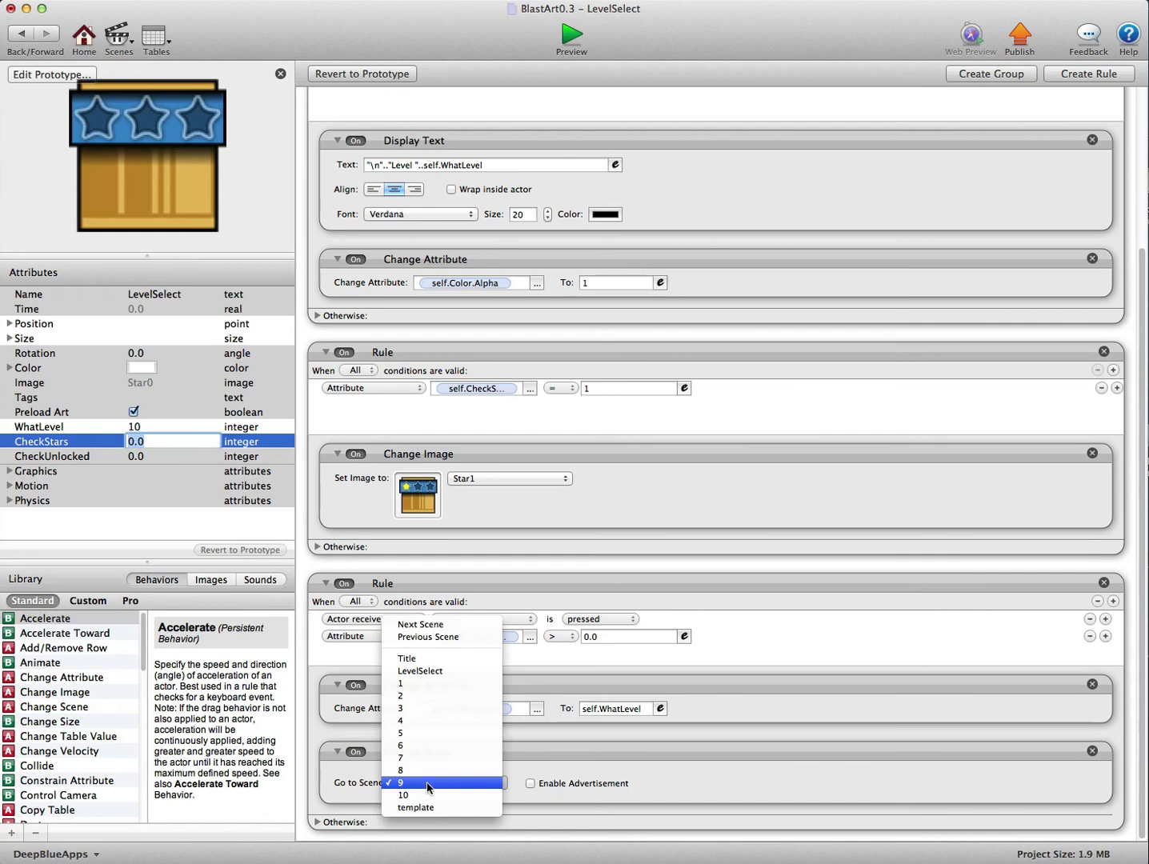
{"action": "left_click", "coordinate": [429, 794]}
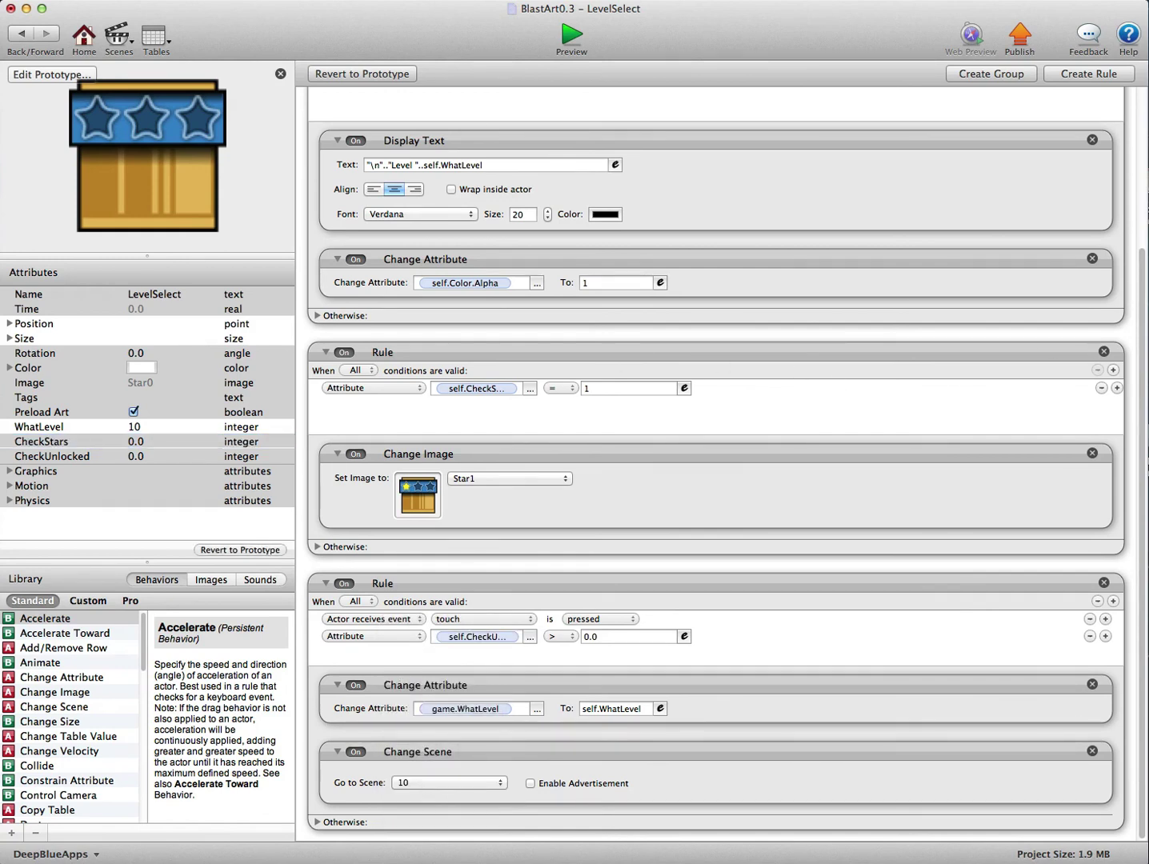
{"action": "scroll", "coordinate": [867, 183], "scroll_direction": "up", "scroll_amount": 5}
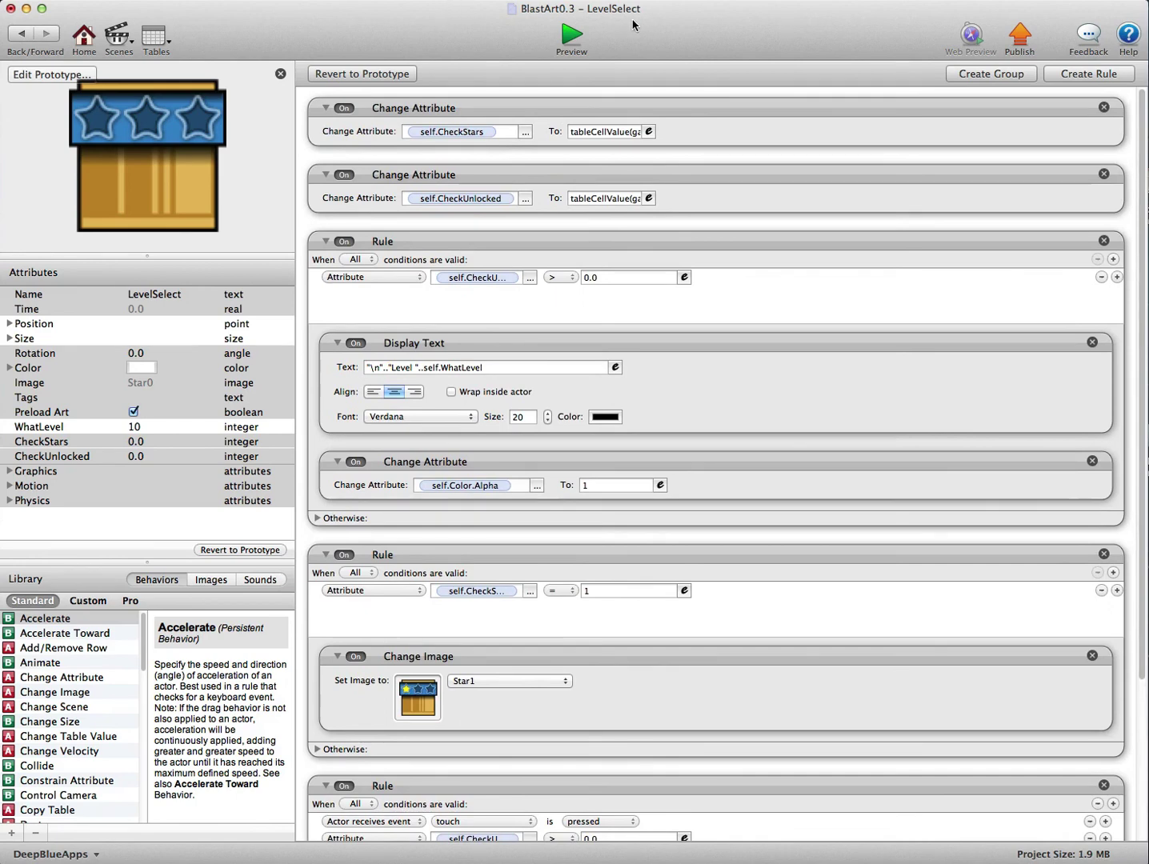
{"action": "left_click", "coordinate": [28, 32]}
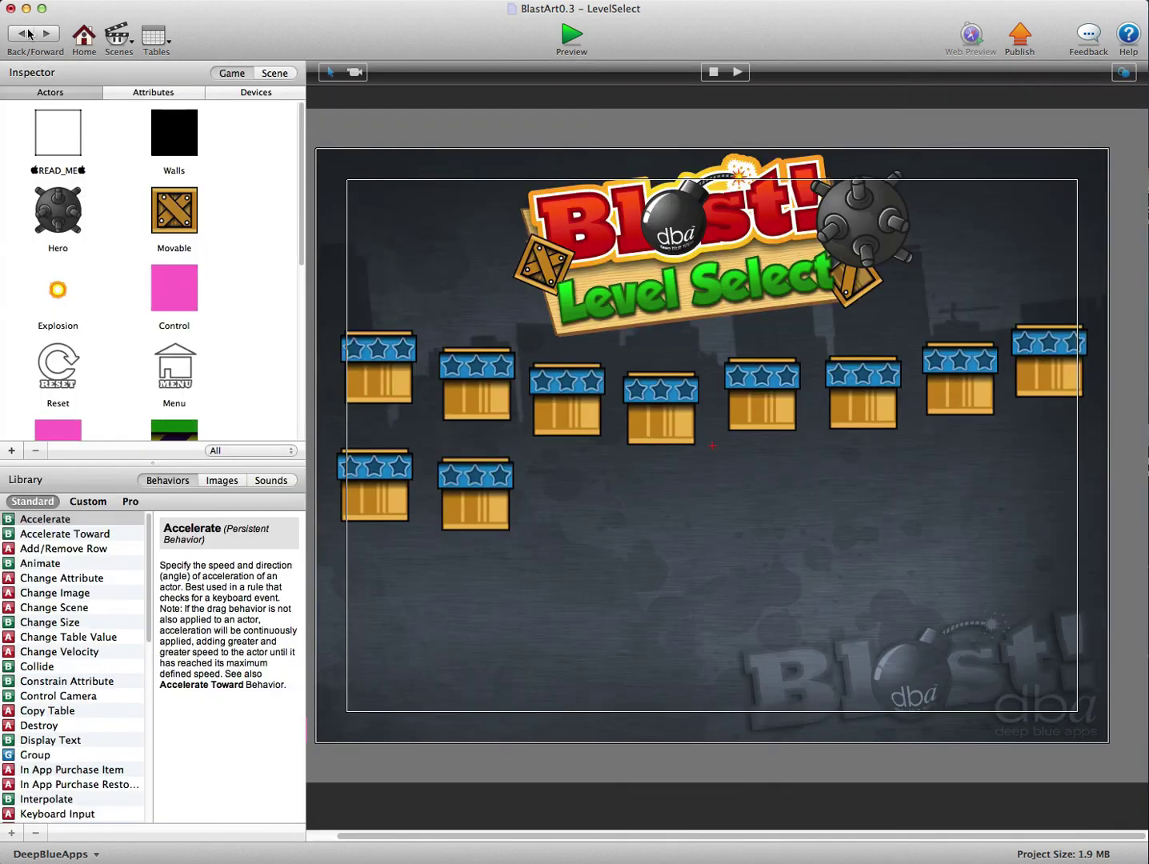